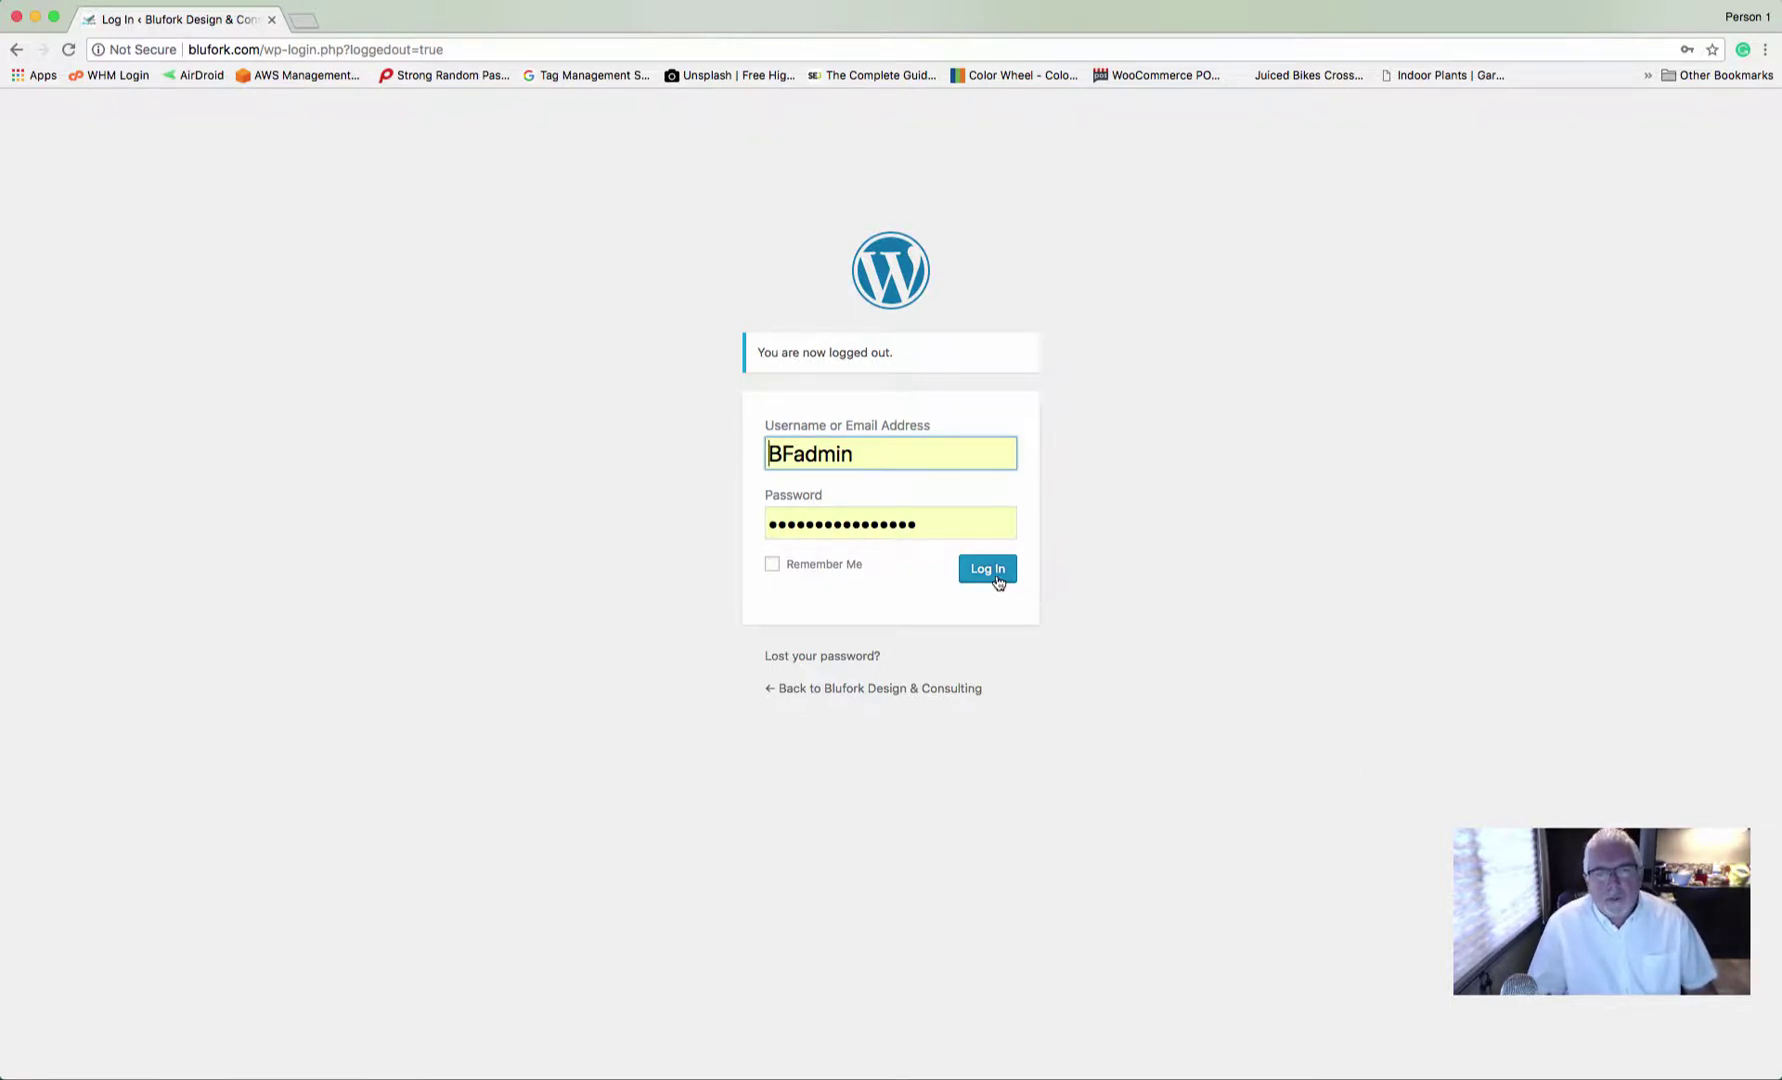
- Log in to the WordPress admin with the prefilled credentials and visit the live site
click(997, 580)
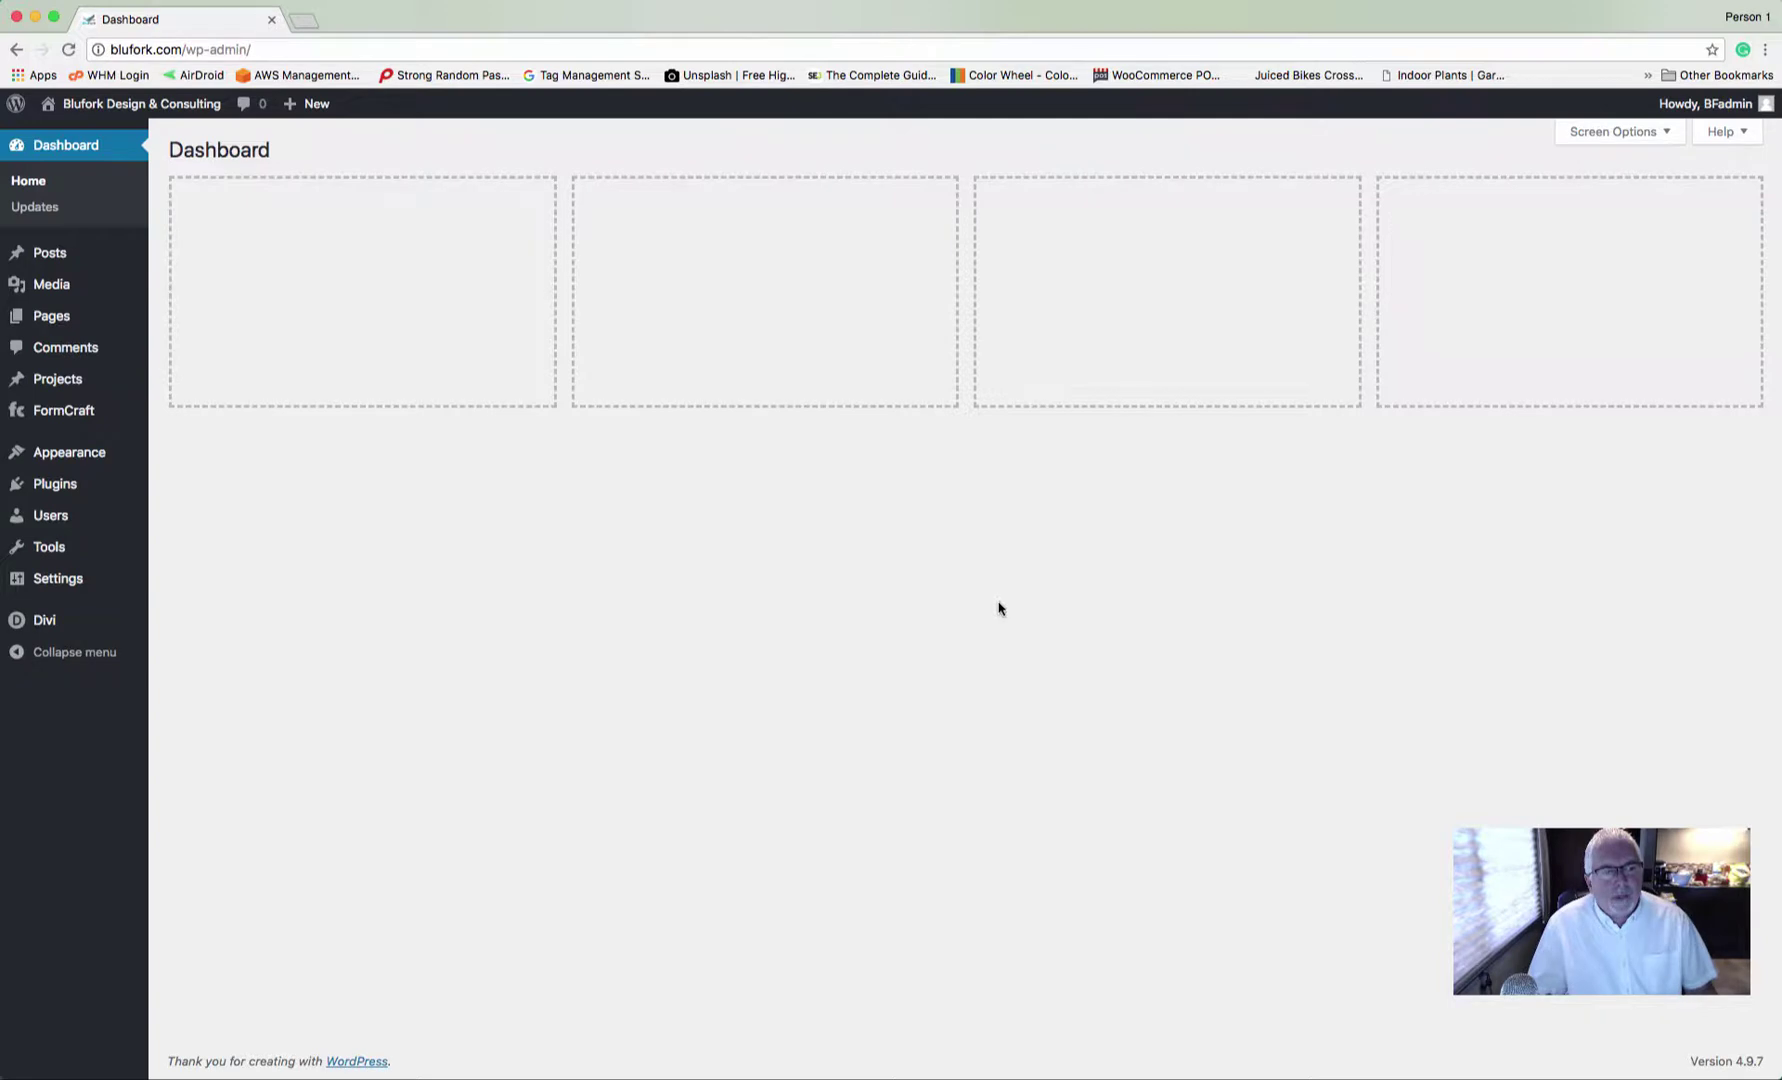
mouse_move(88, 110)
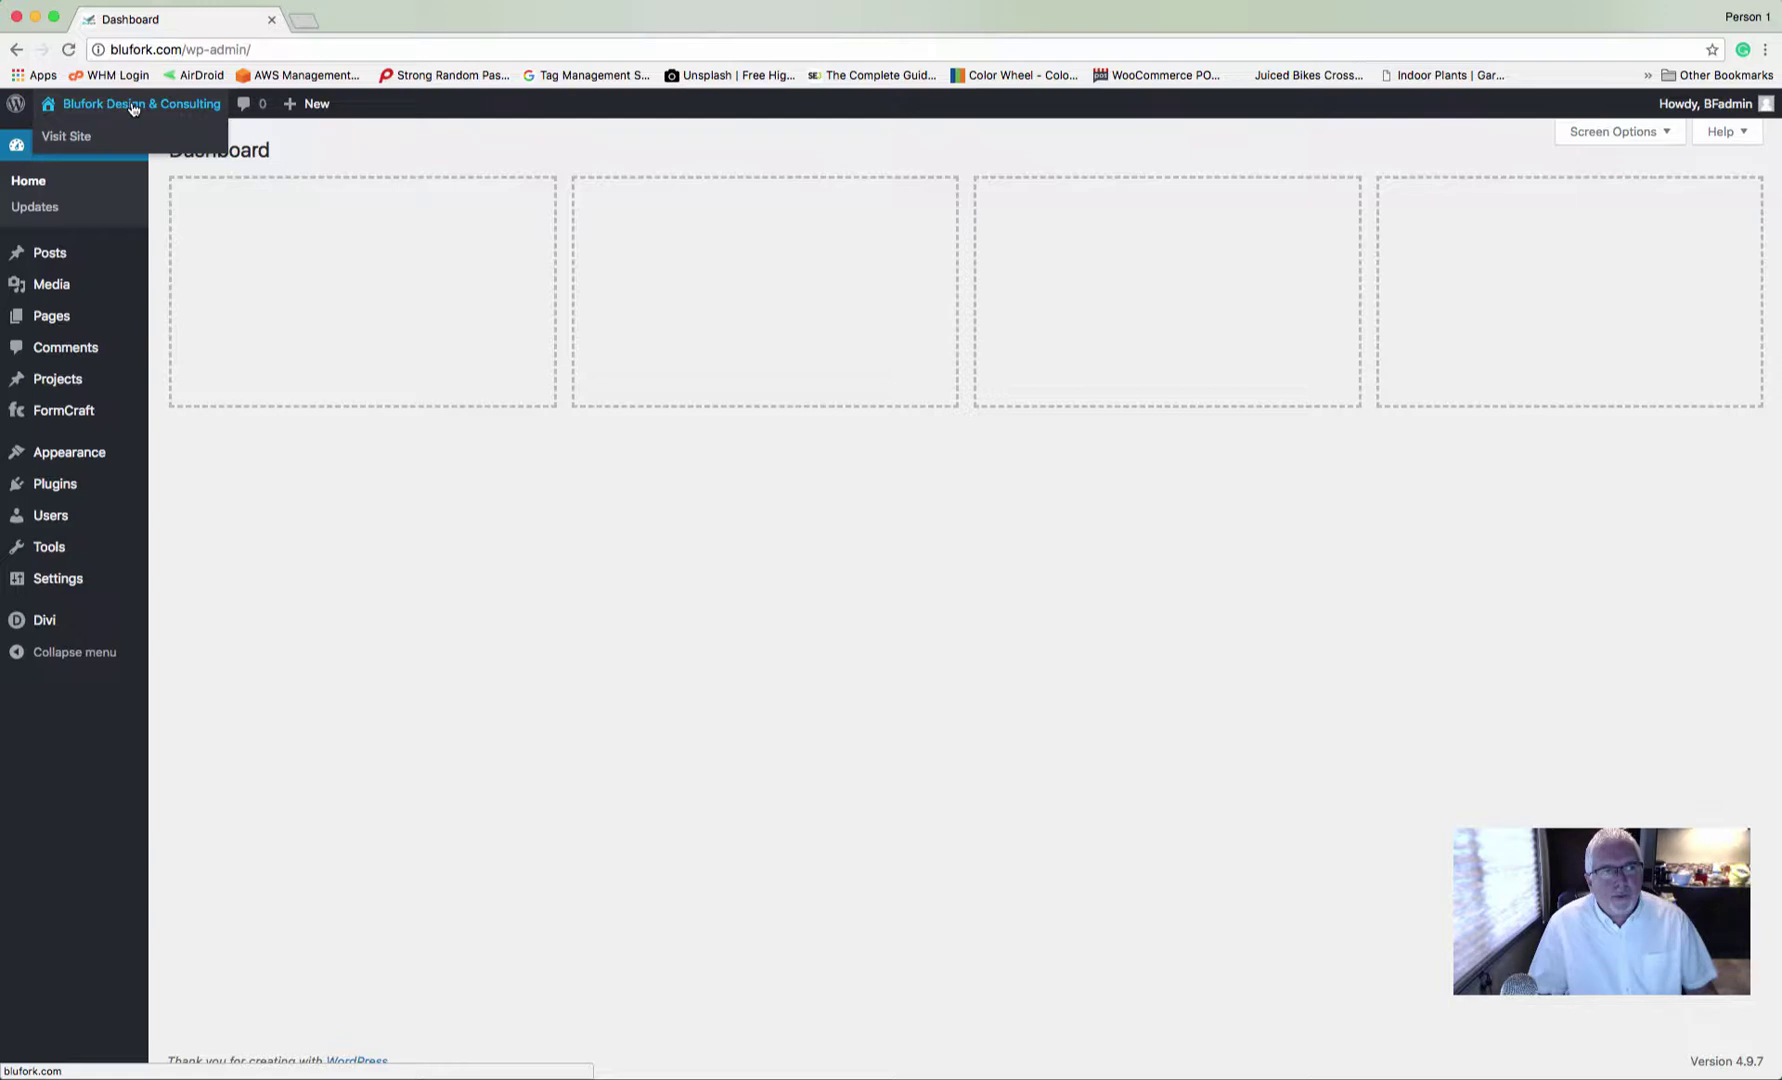
click(62, 140)
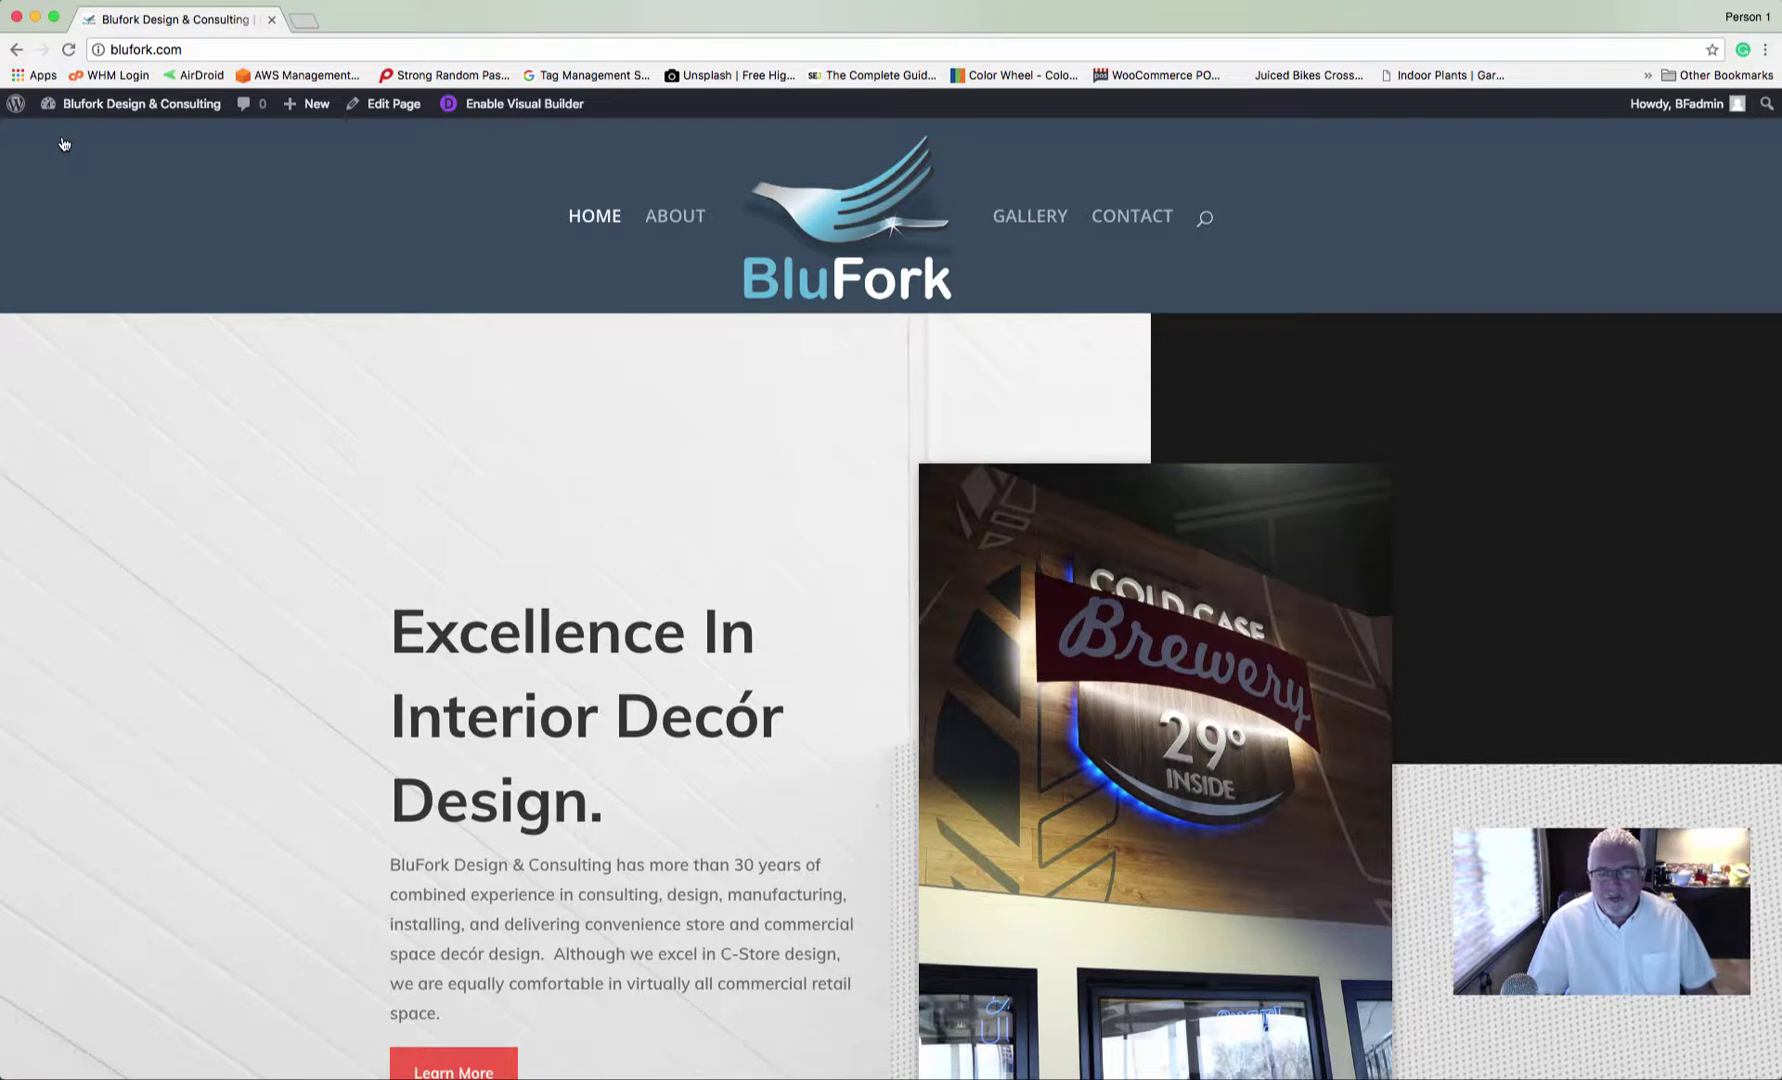
- Open the site's Gallery page and enable the Visual Builder on it
mouse_move(80, 104)
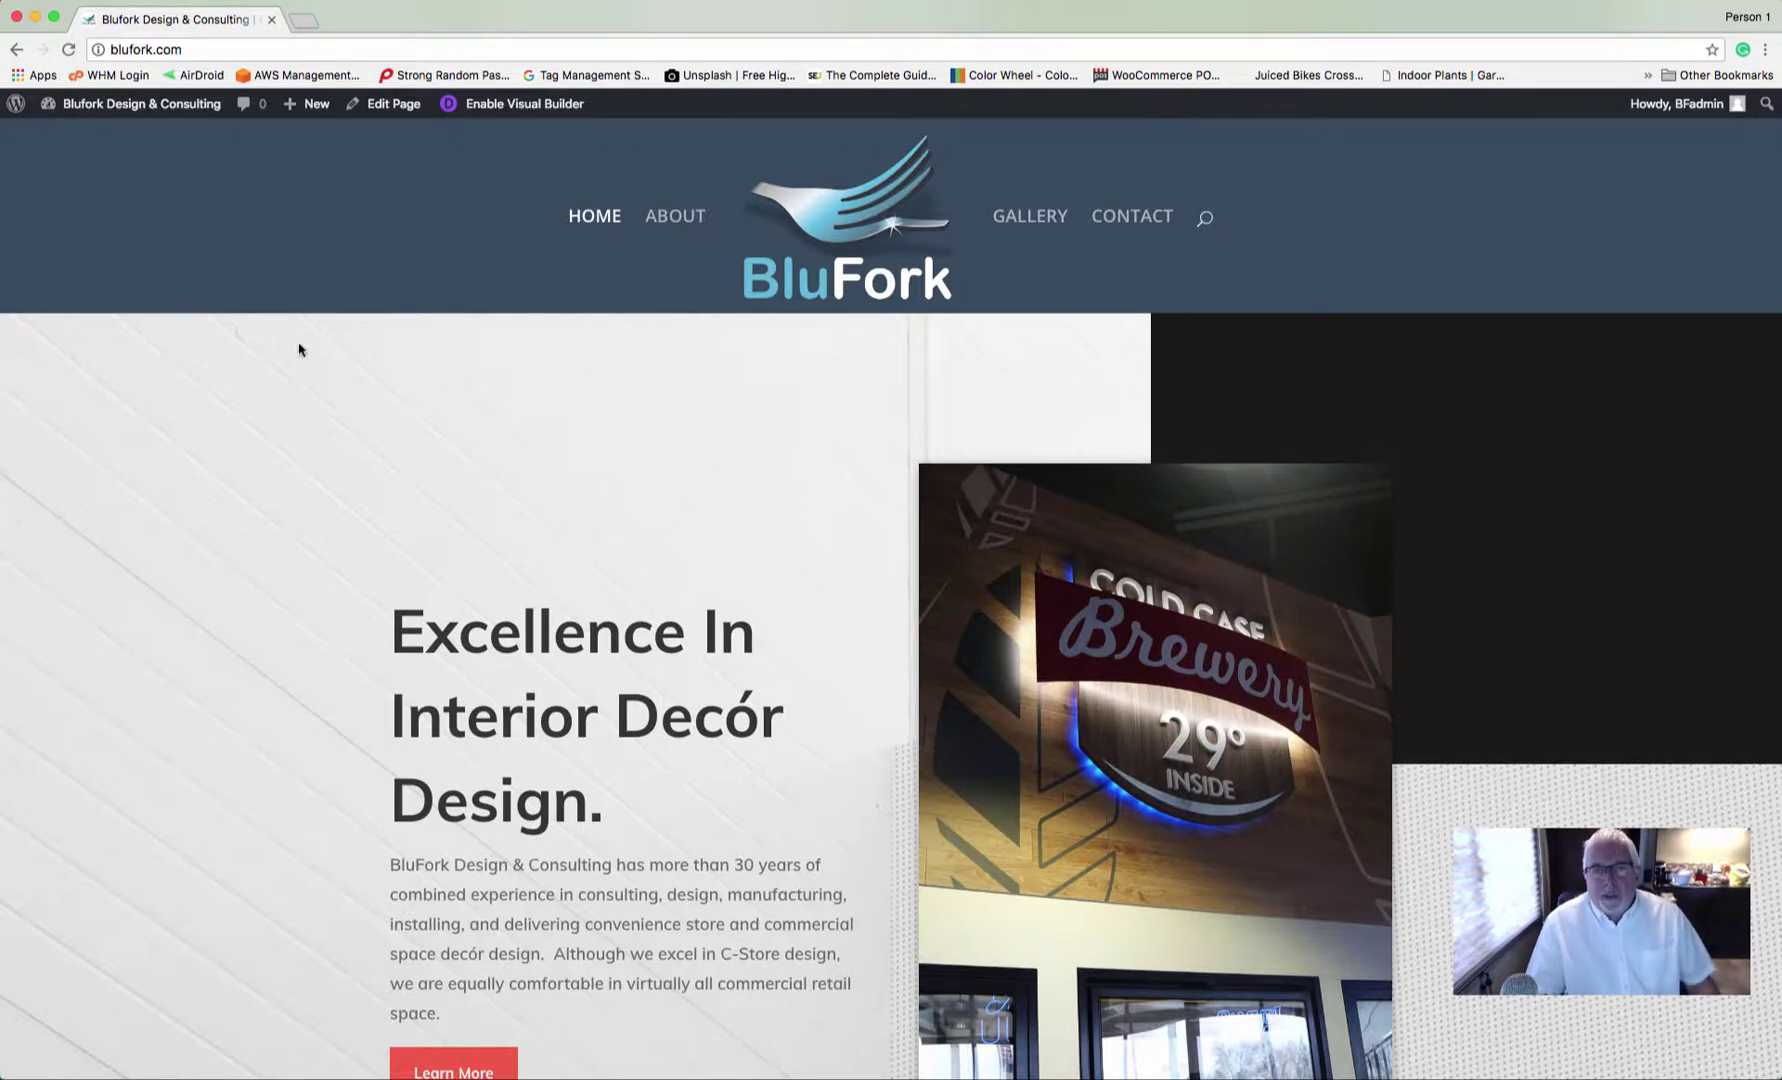
click(1043, 225)
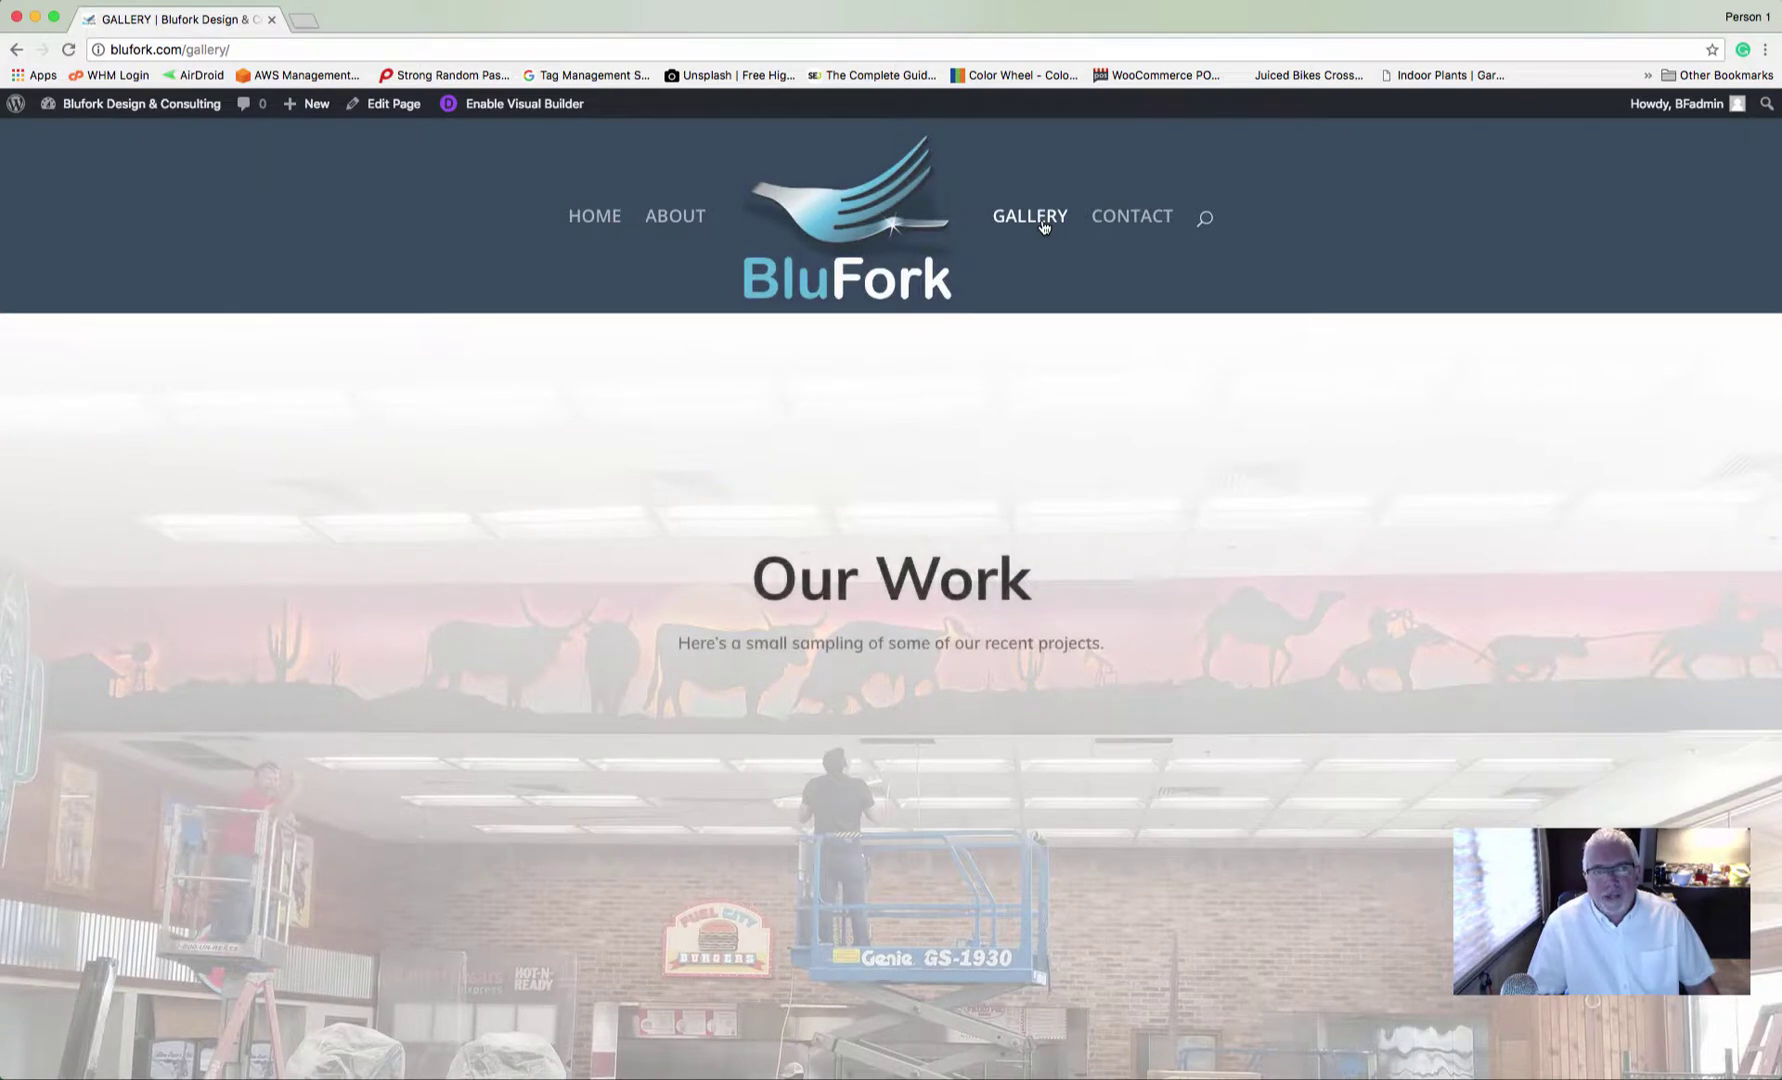
click(513, 106)
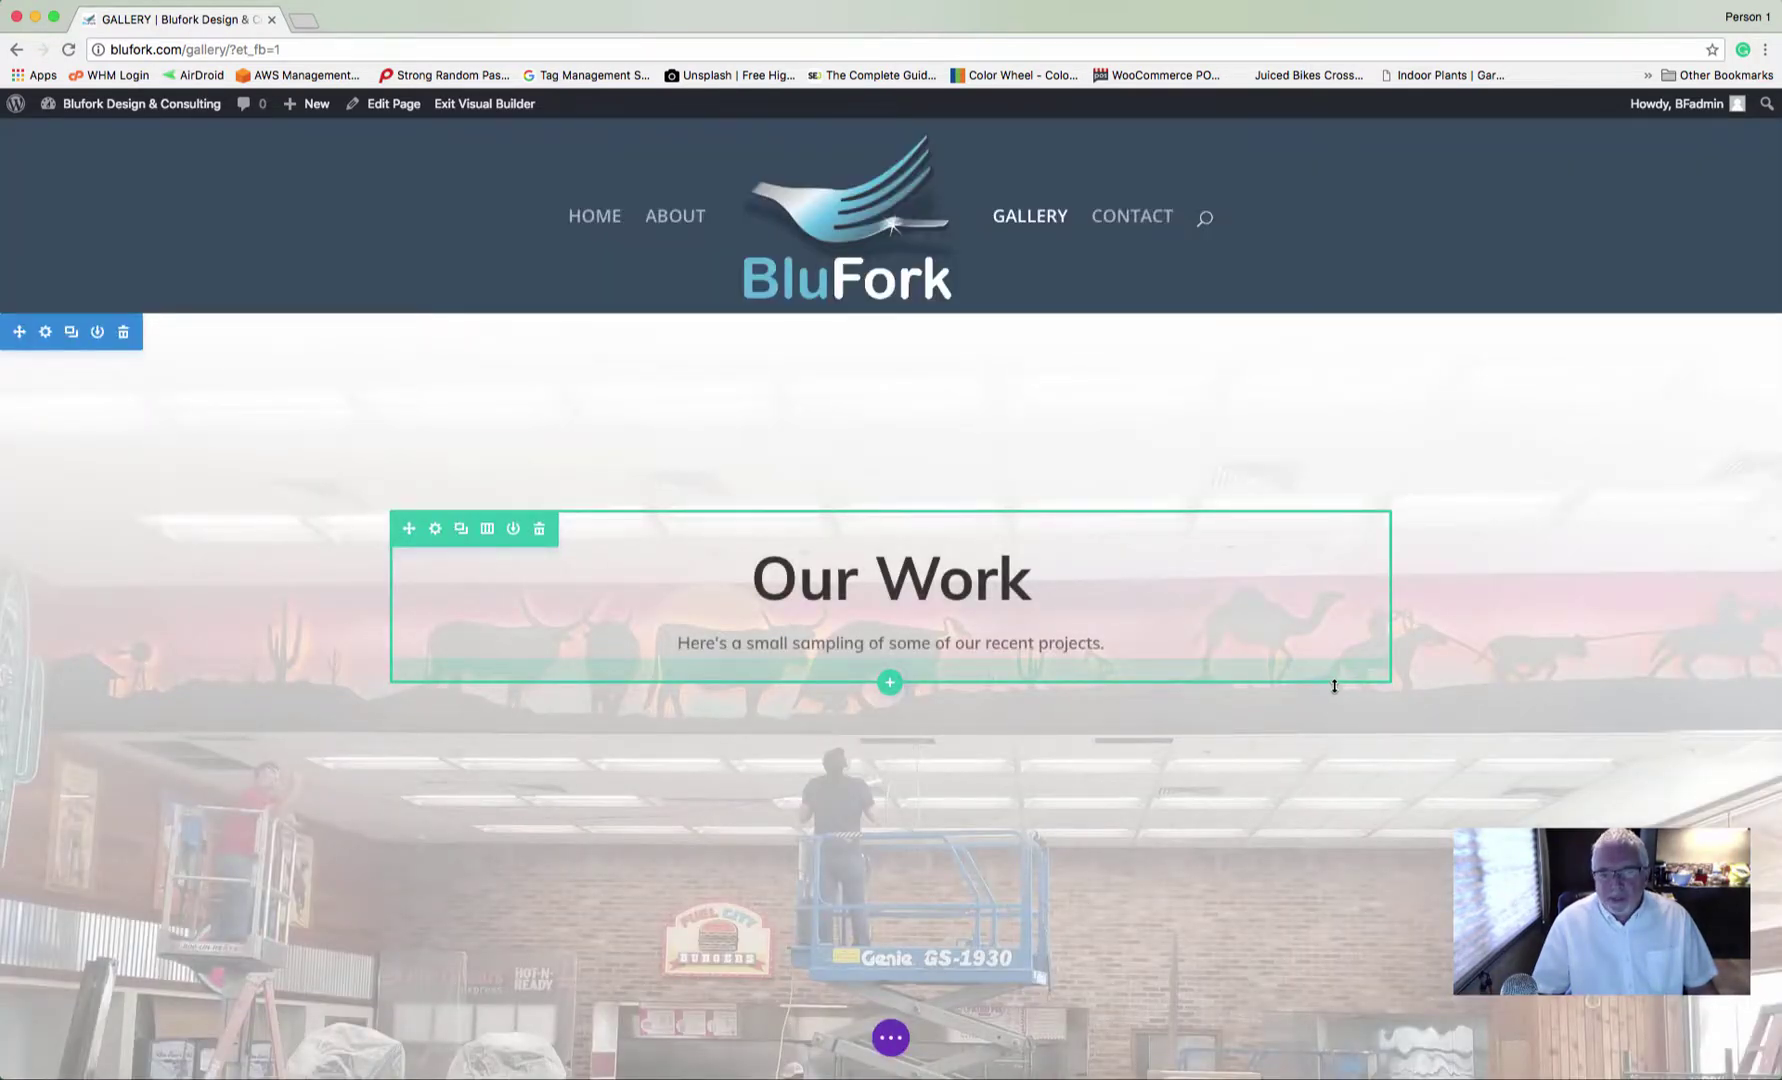
- Open the settings of the image gallery module and enlarge the settings window
scroll(1334, 686, down, 10)
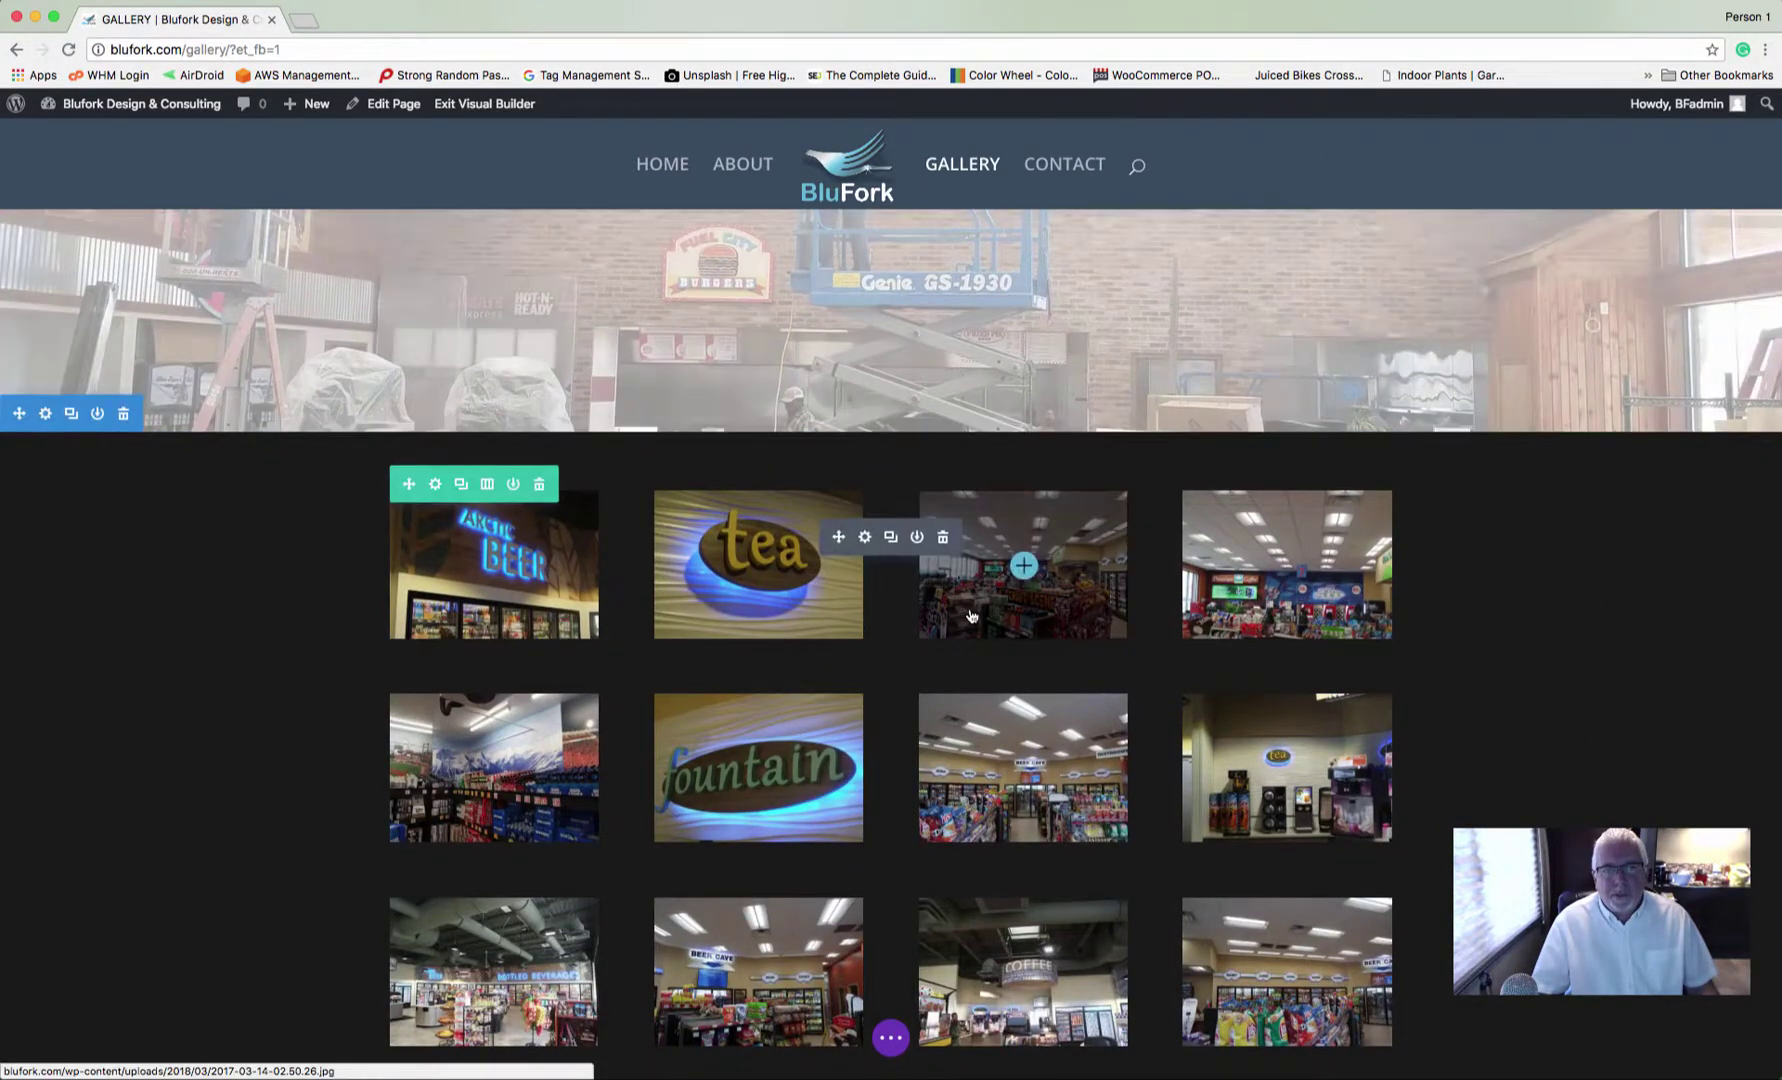
scroll(970, 615, down, 2)
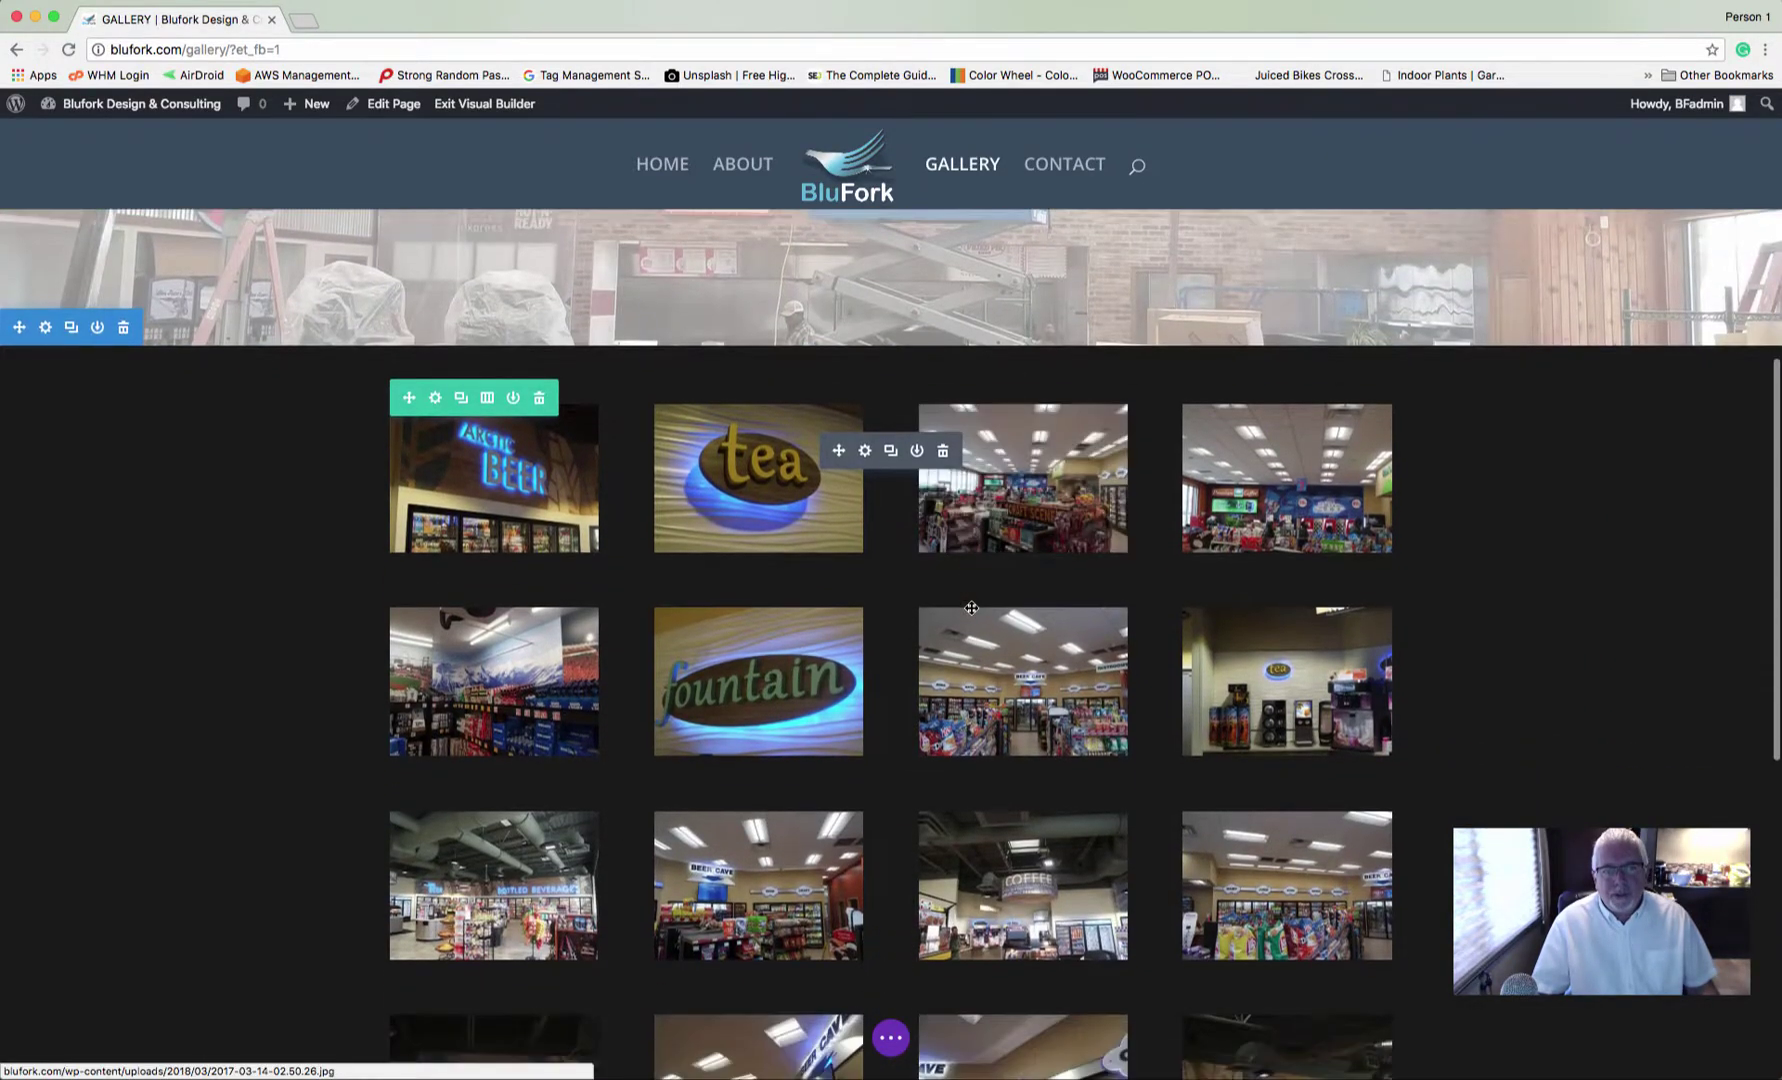
click(866, 452)
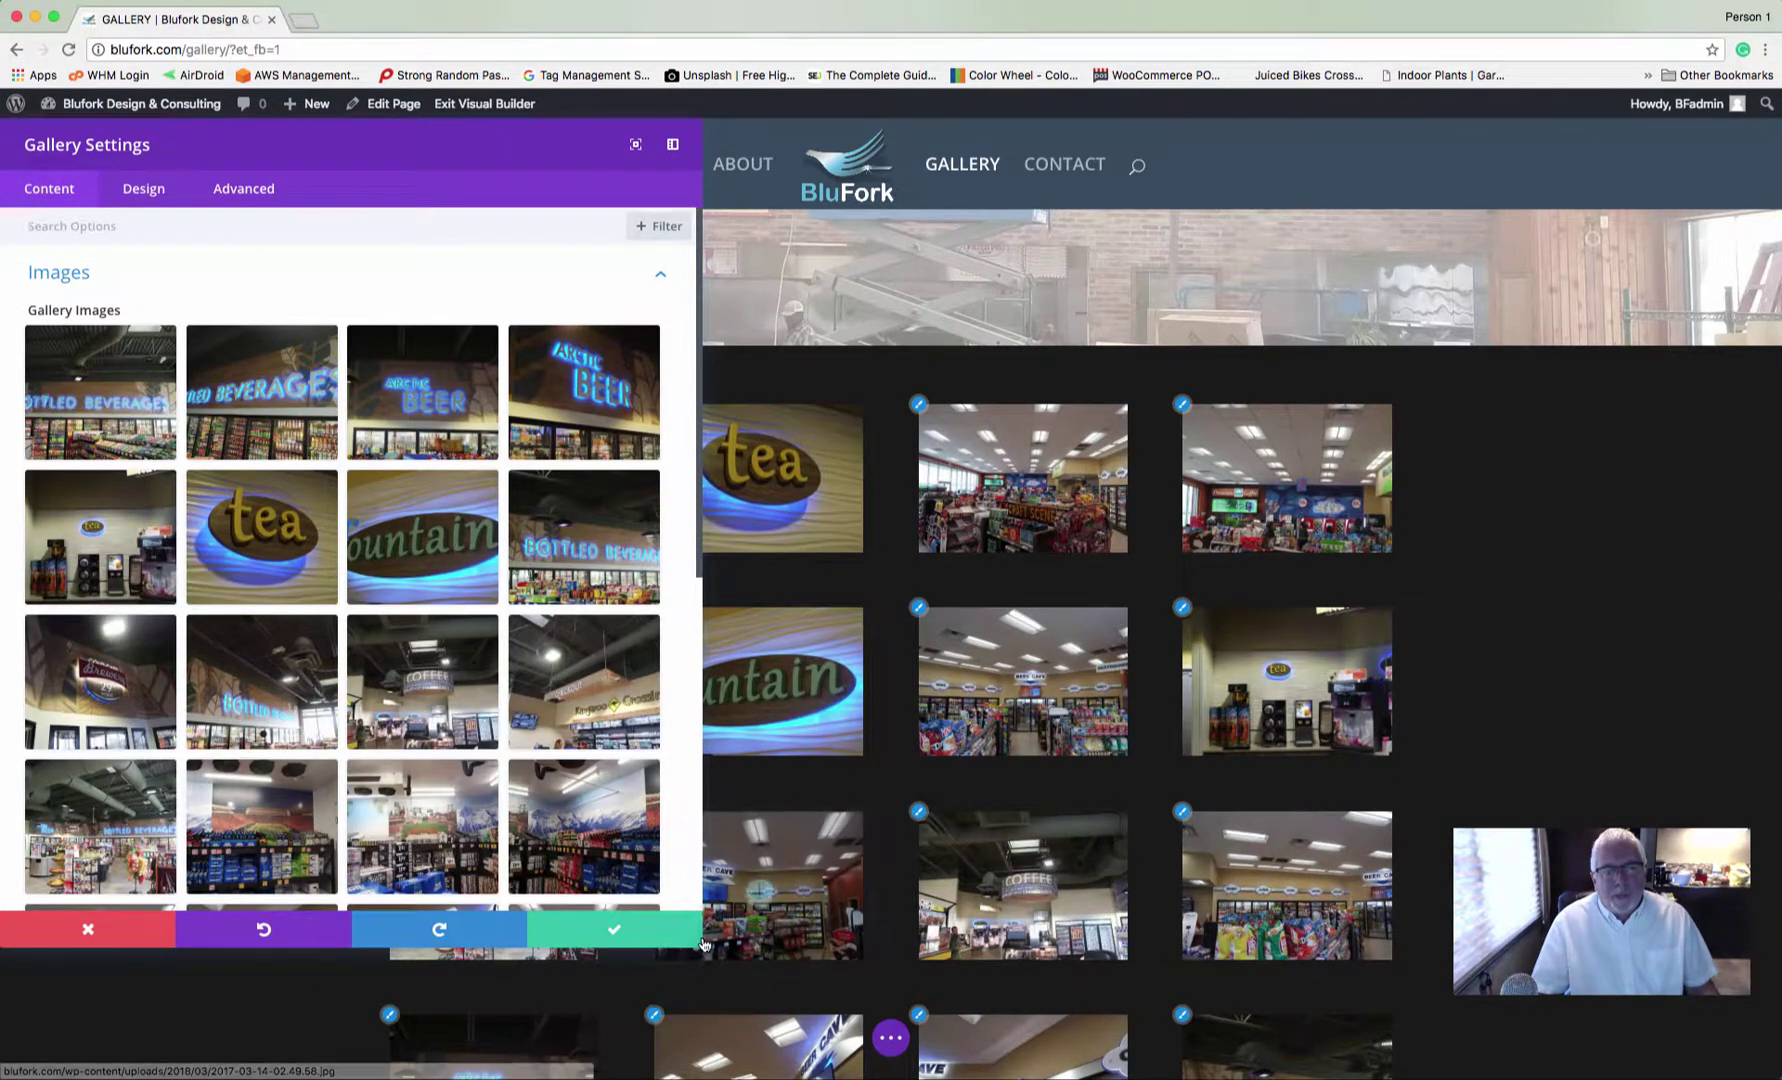
drag(702, 946, 825, 1004)
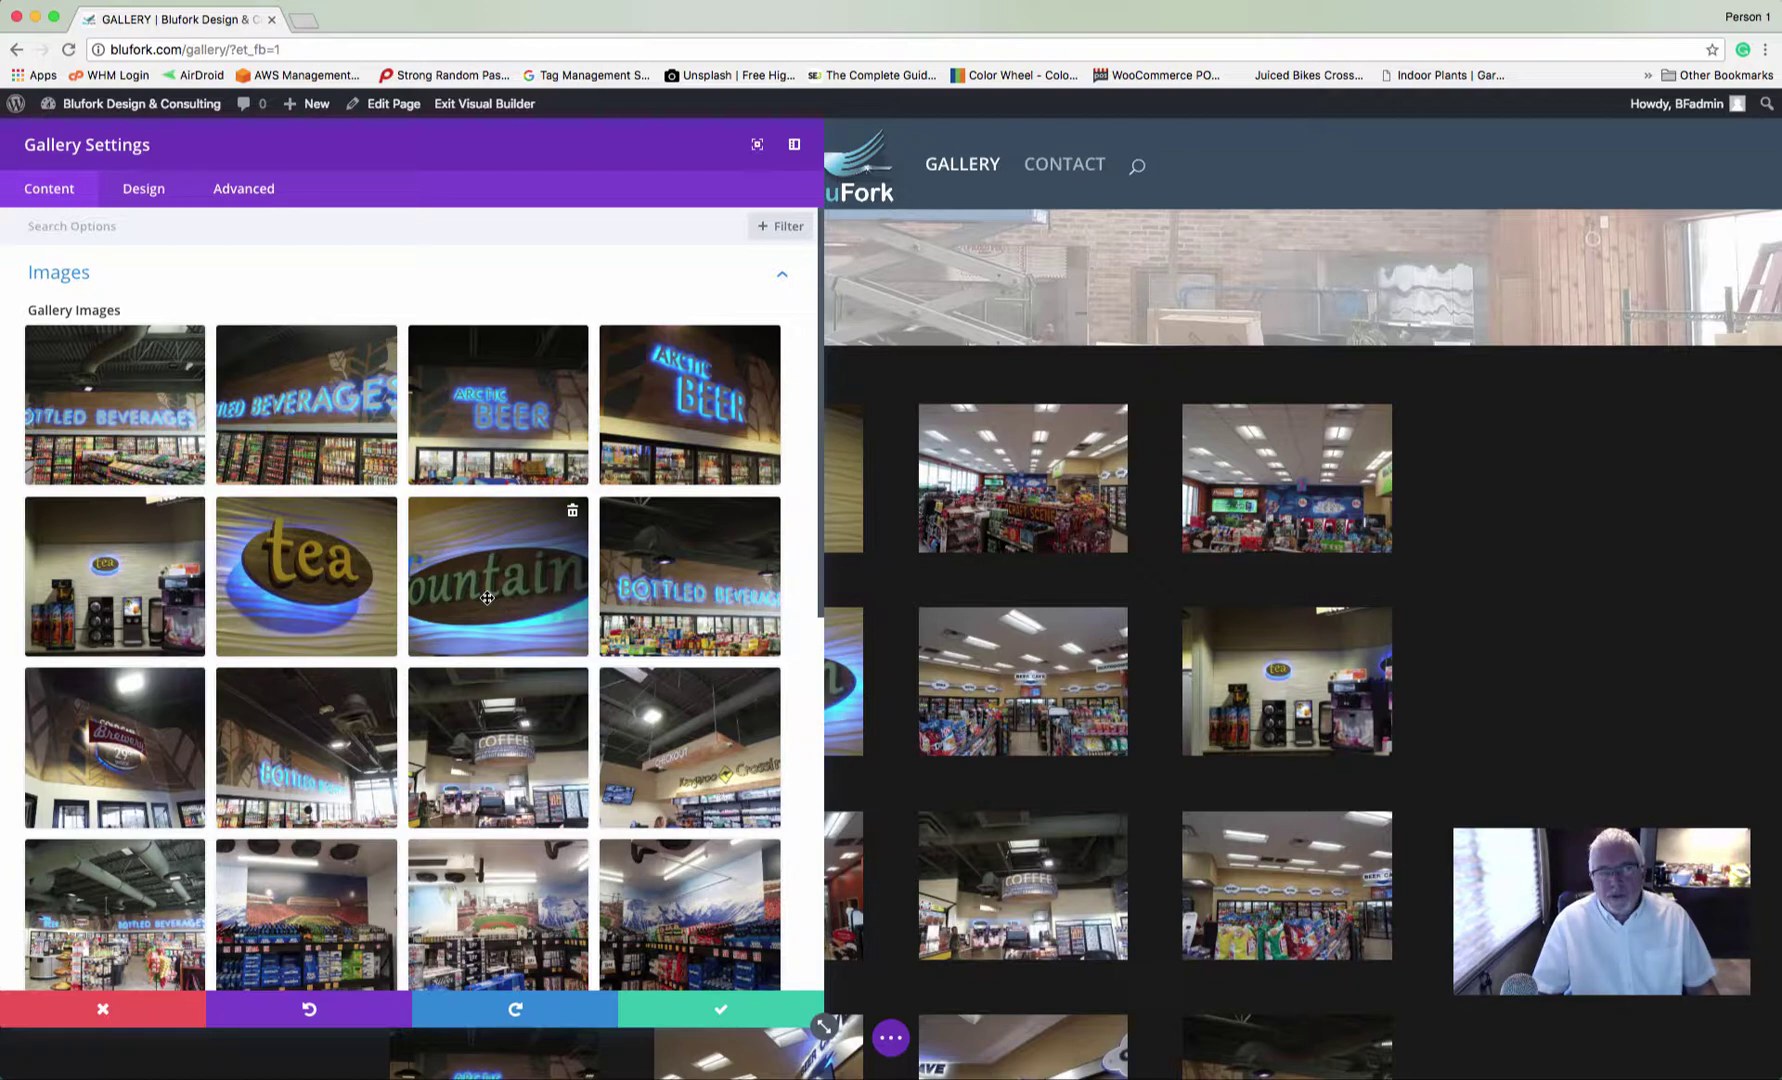
- Move the fountain sign image to second place among the gallery images and return it to its original place
scroll(500, 638, down, 7)
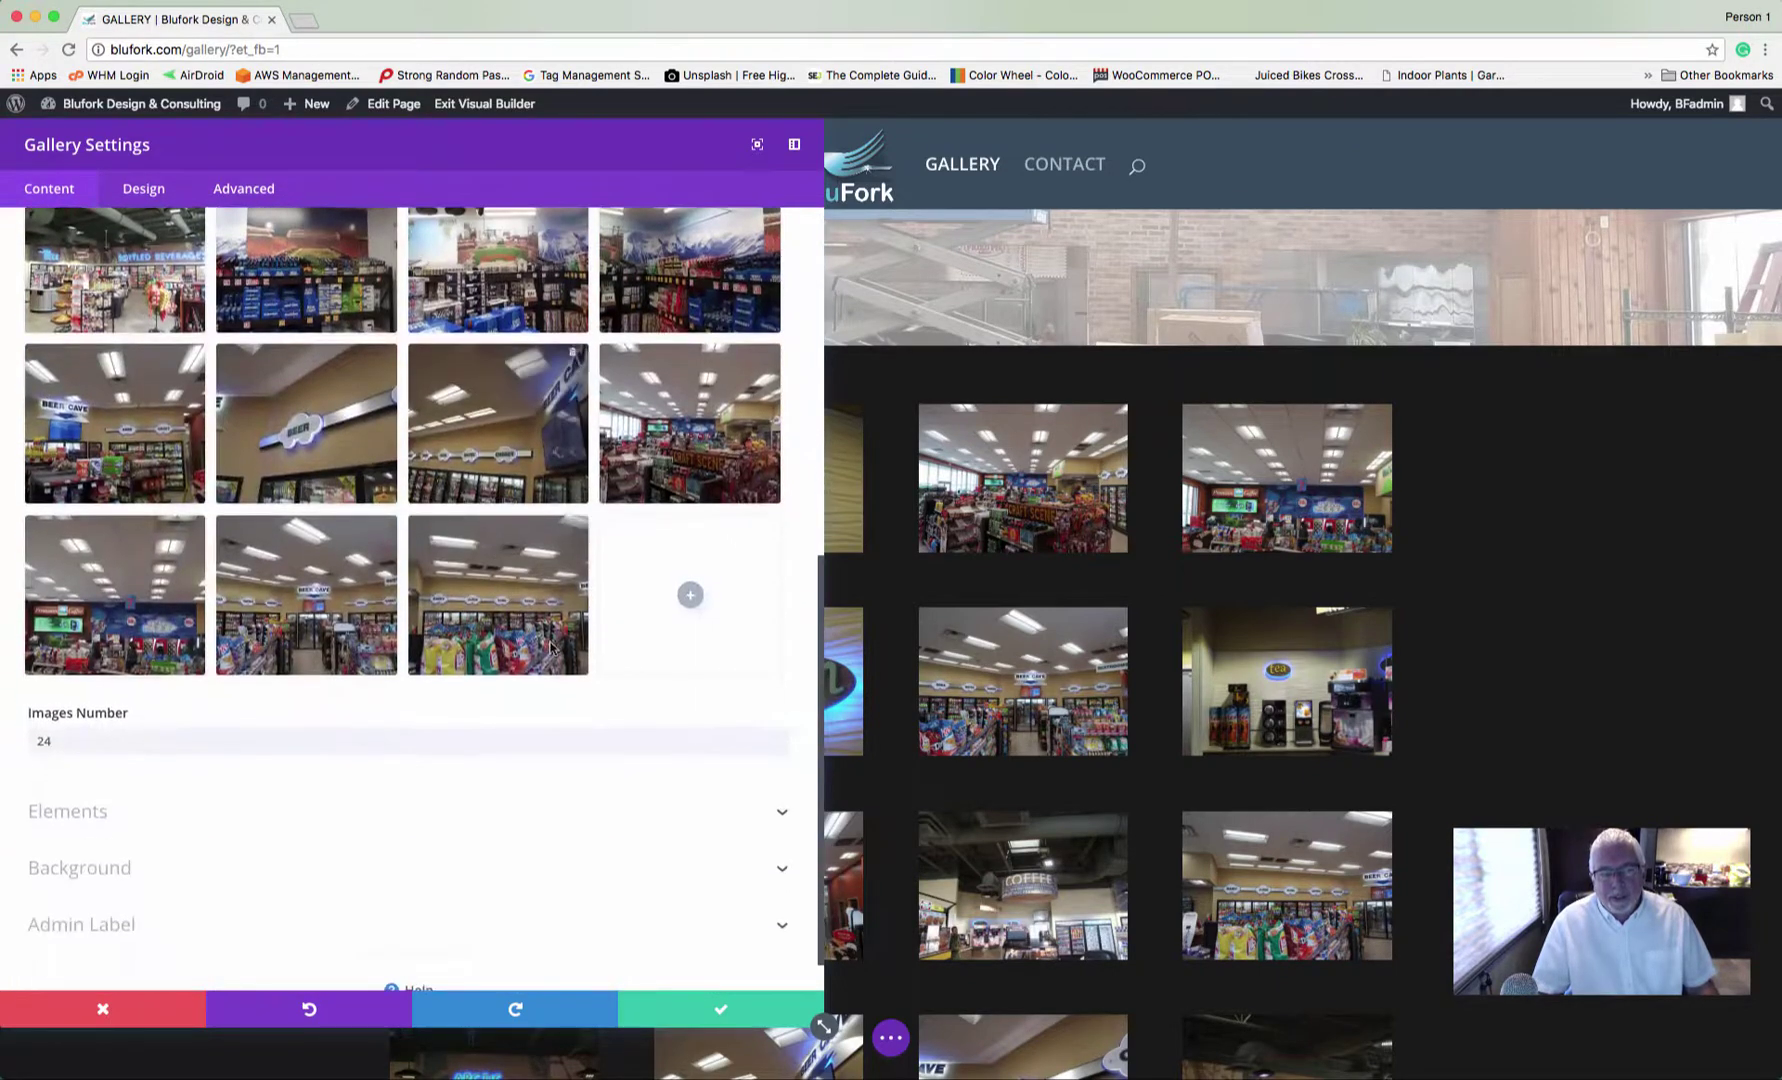
scroll(282, 387, up, 7)
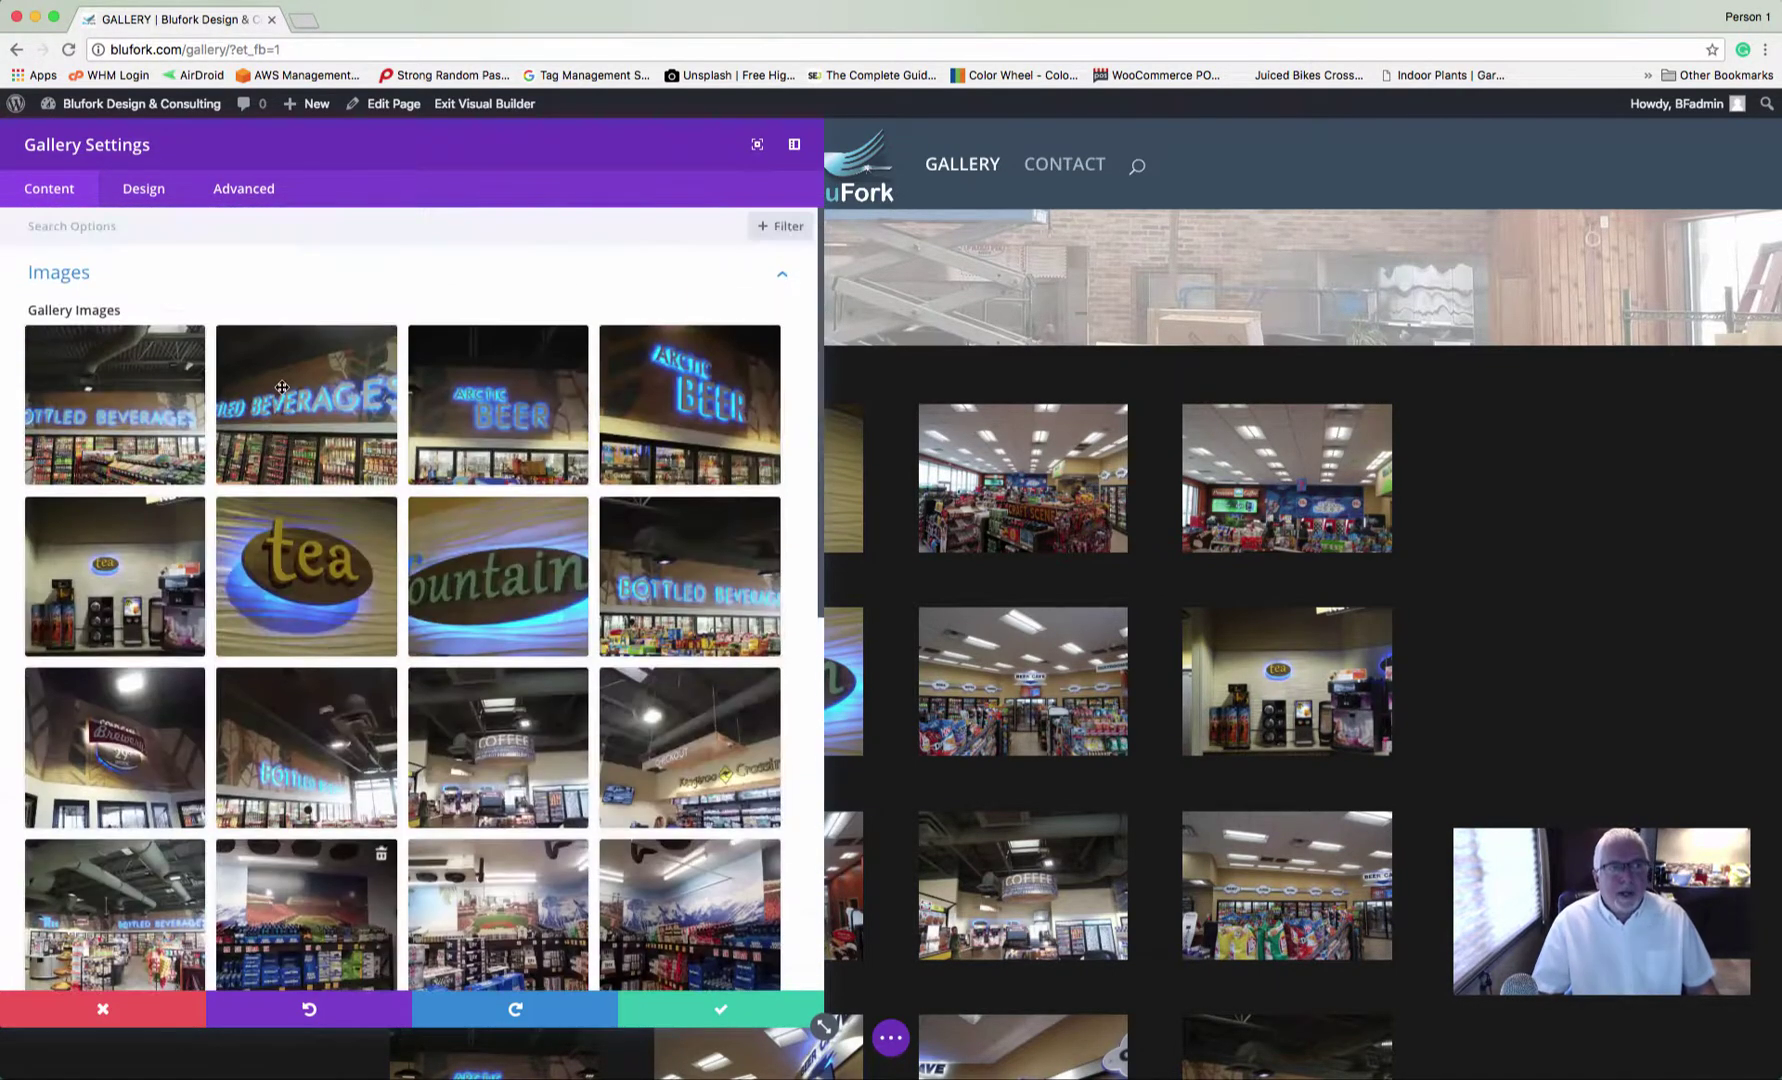
drag(446, 556, 260, 398)
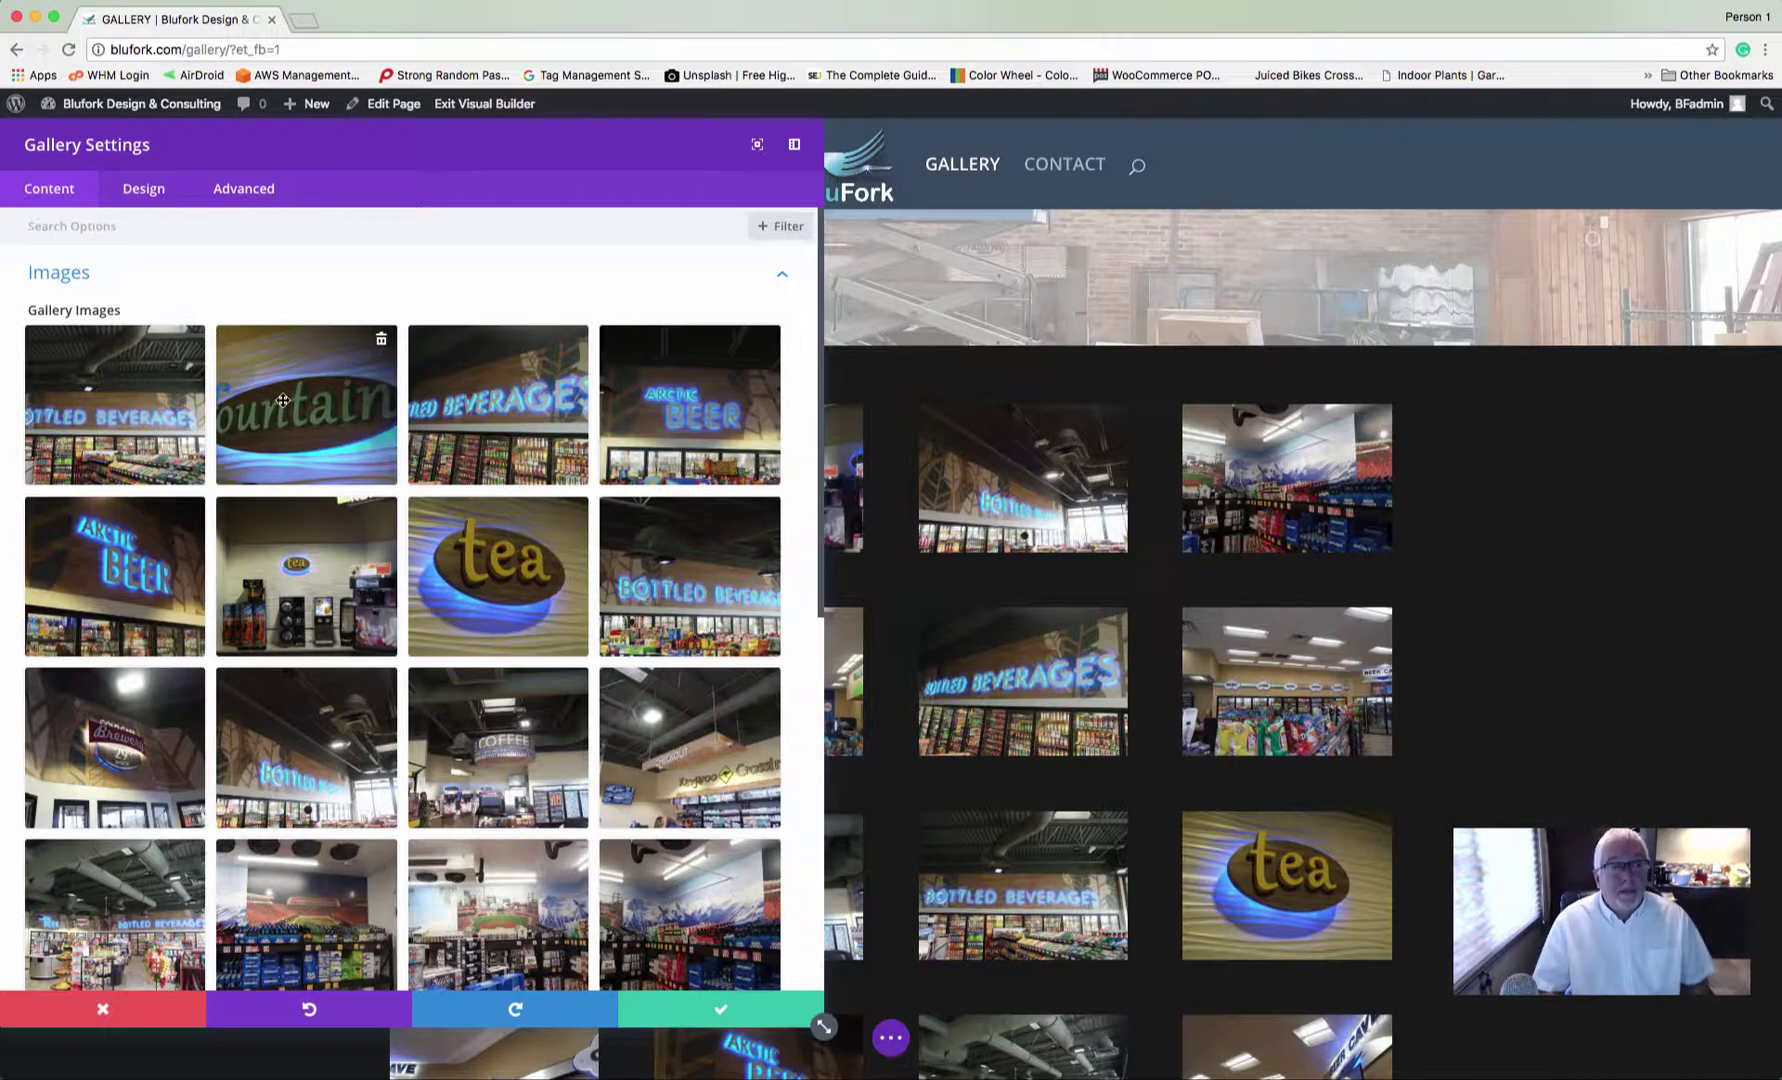
drag(283, 400, 477, 571)
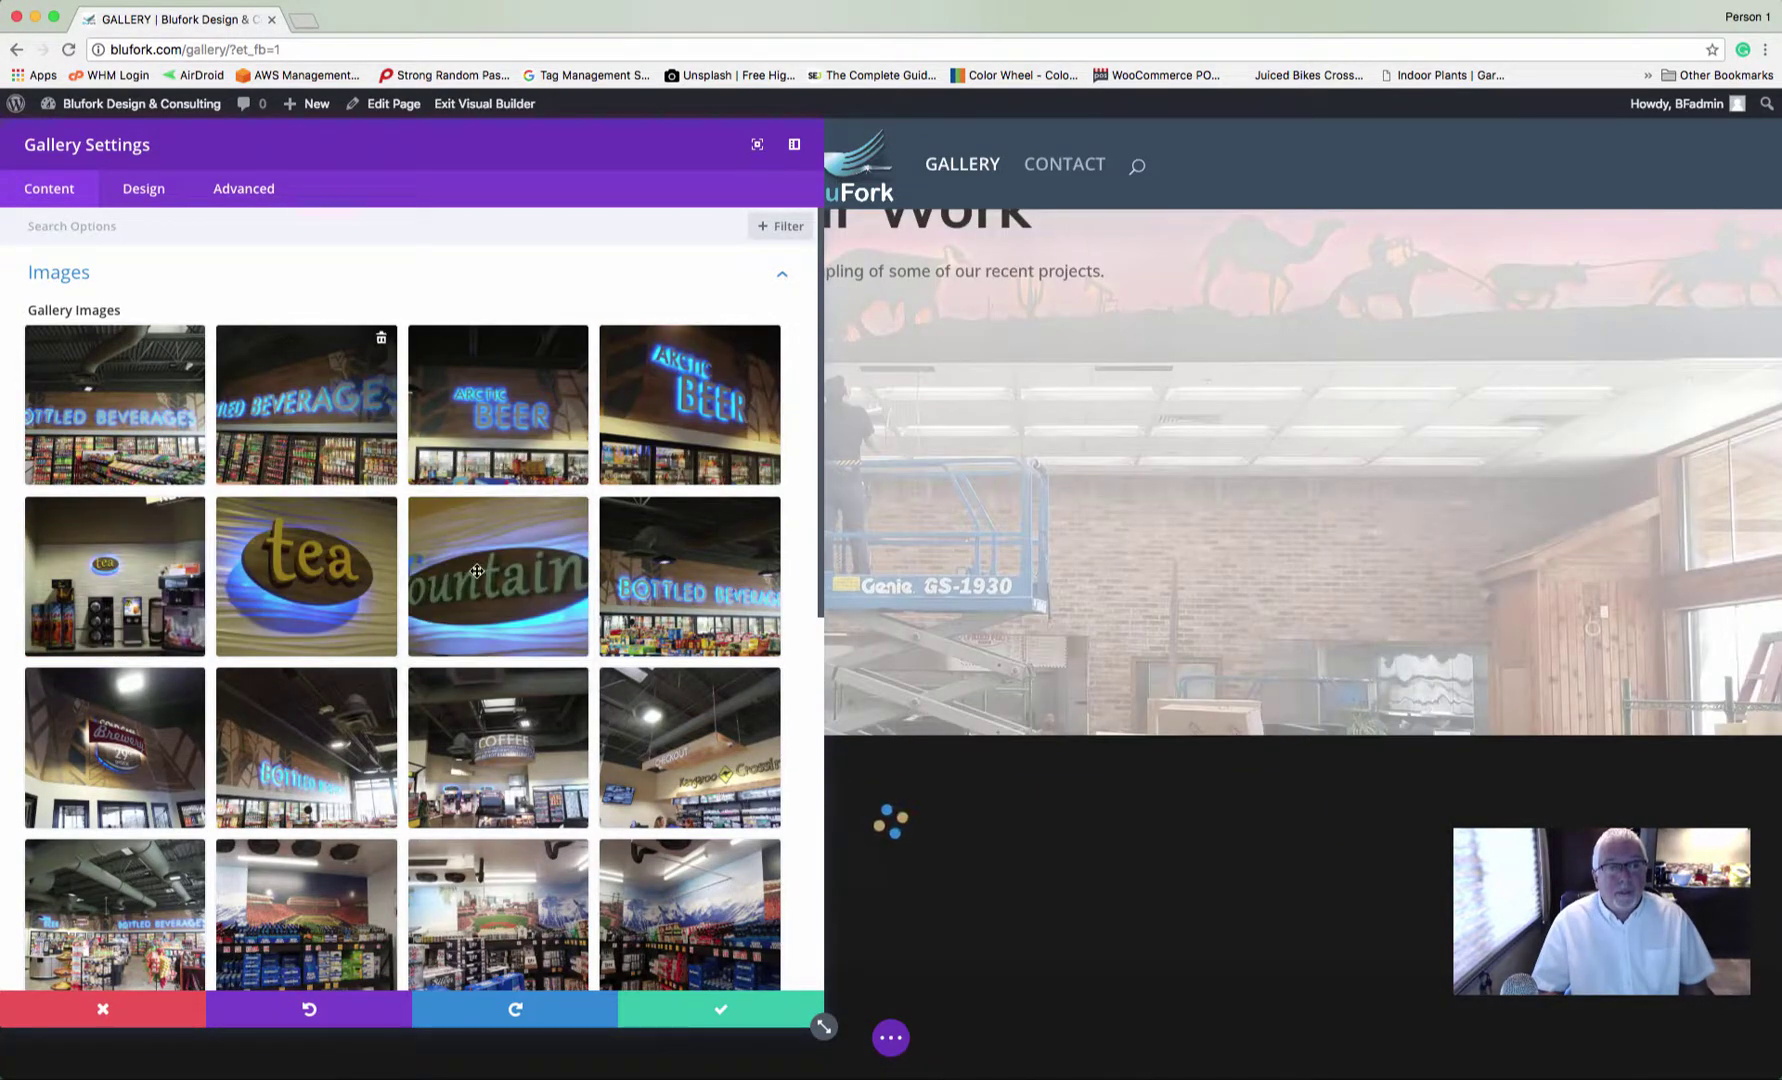
- Upload kayak-rental-table-rock-lake.jpg from the Desktop as a new image for the gallery
scroll(477, 571, down, 5)
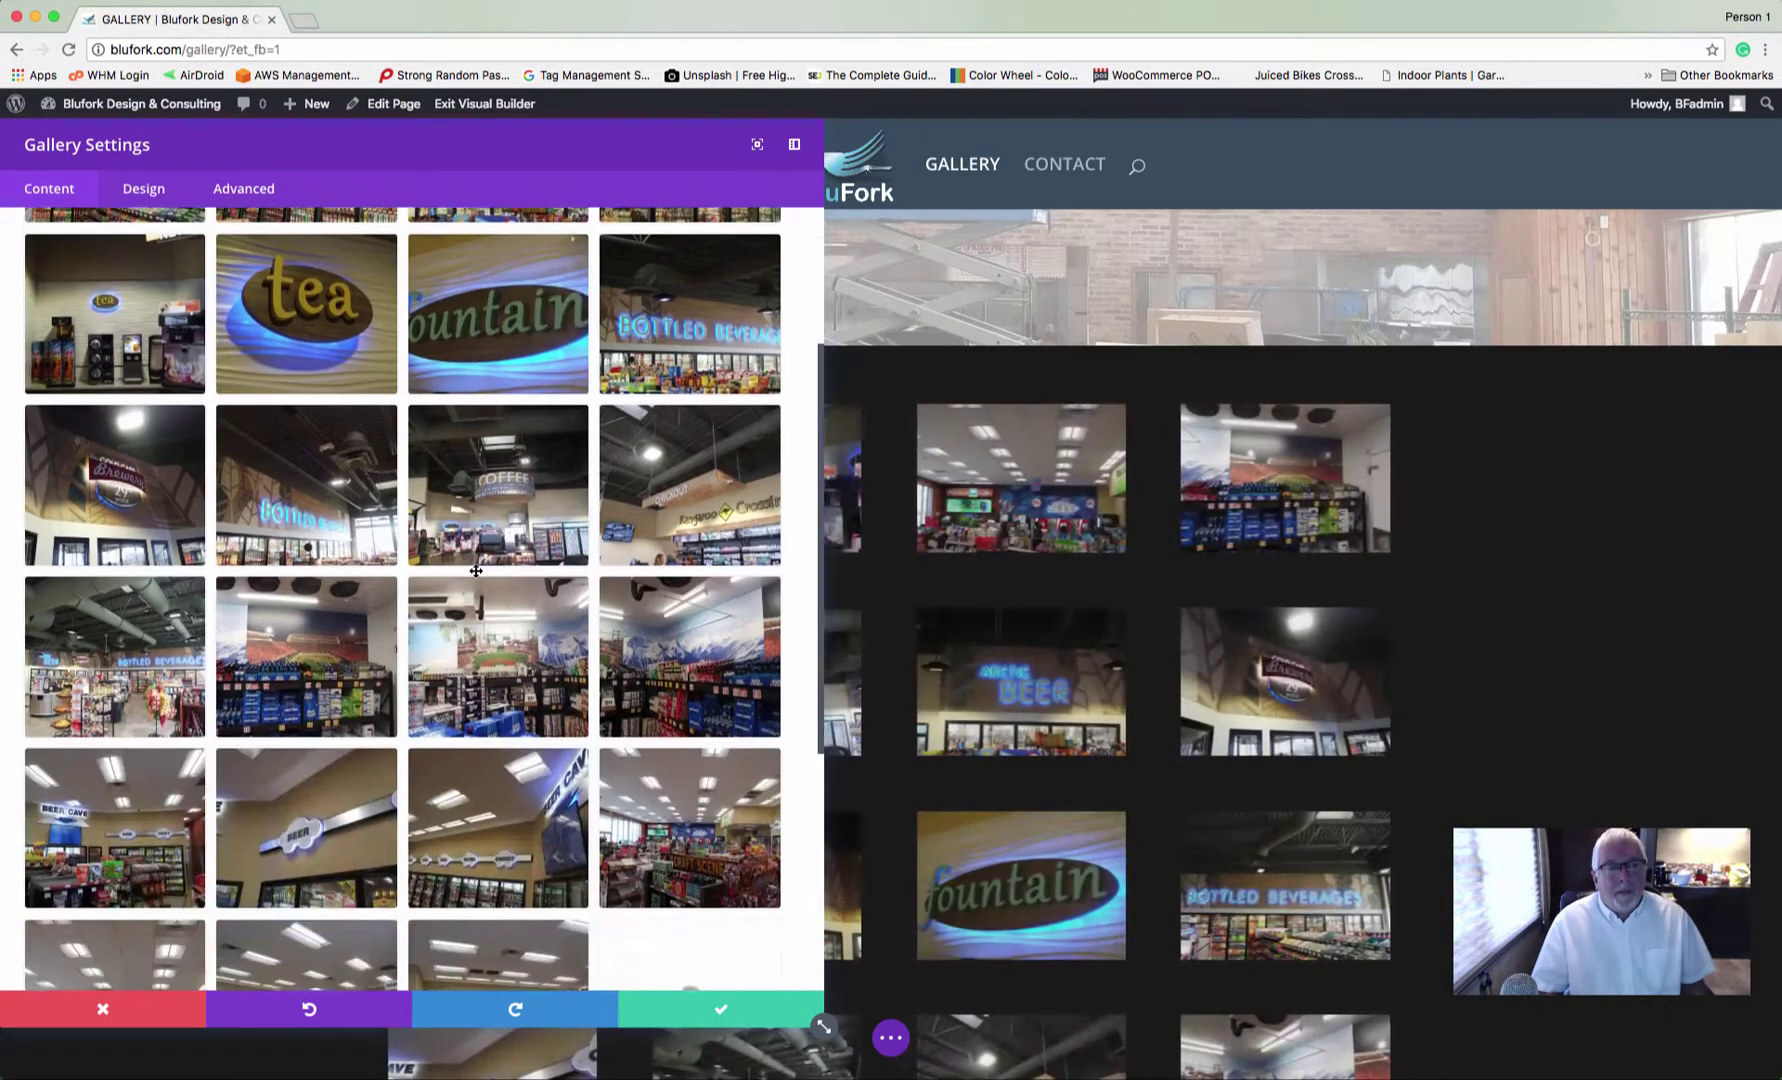
scroll(476, 571, down, 5)
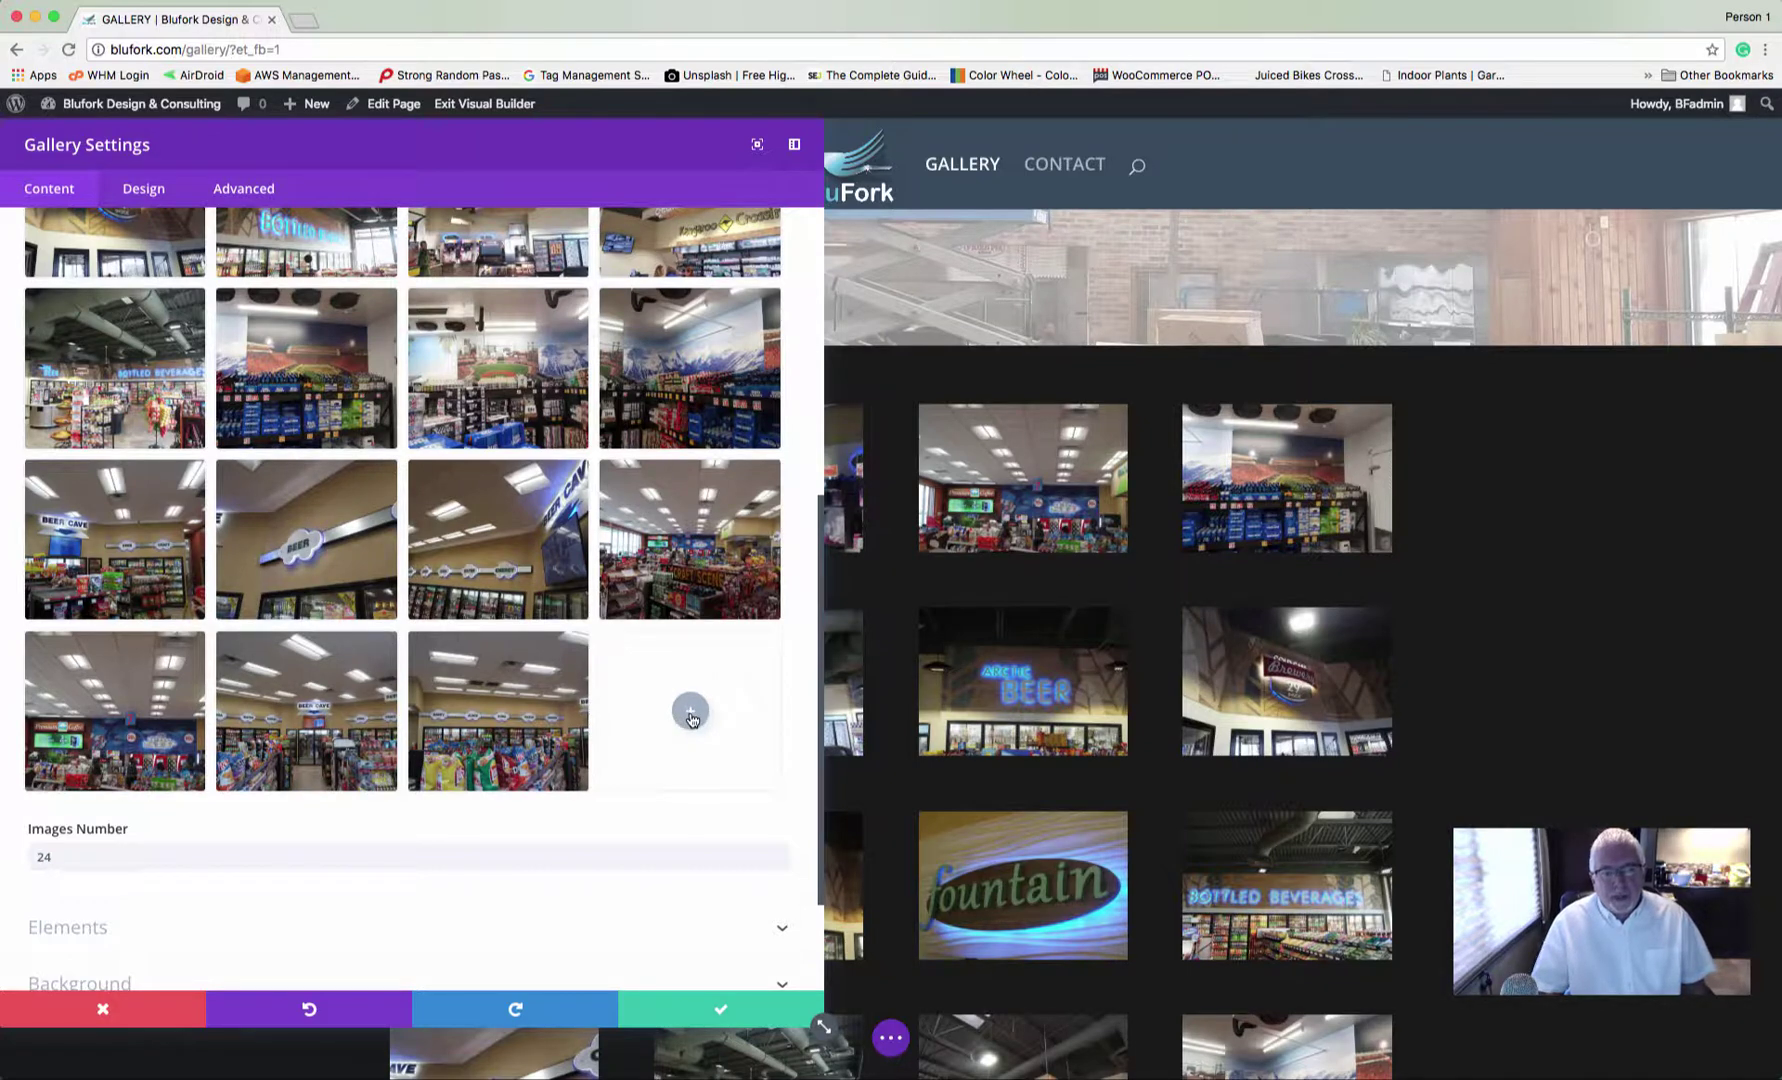
click(690, 712)
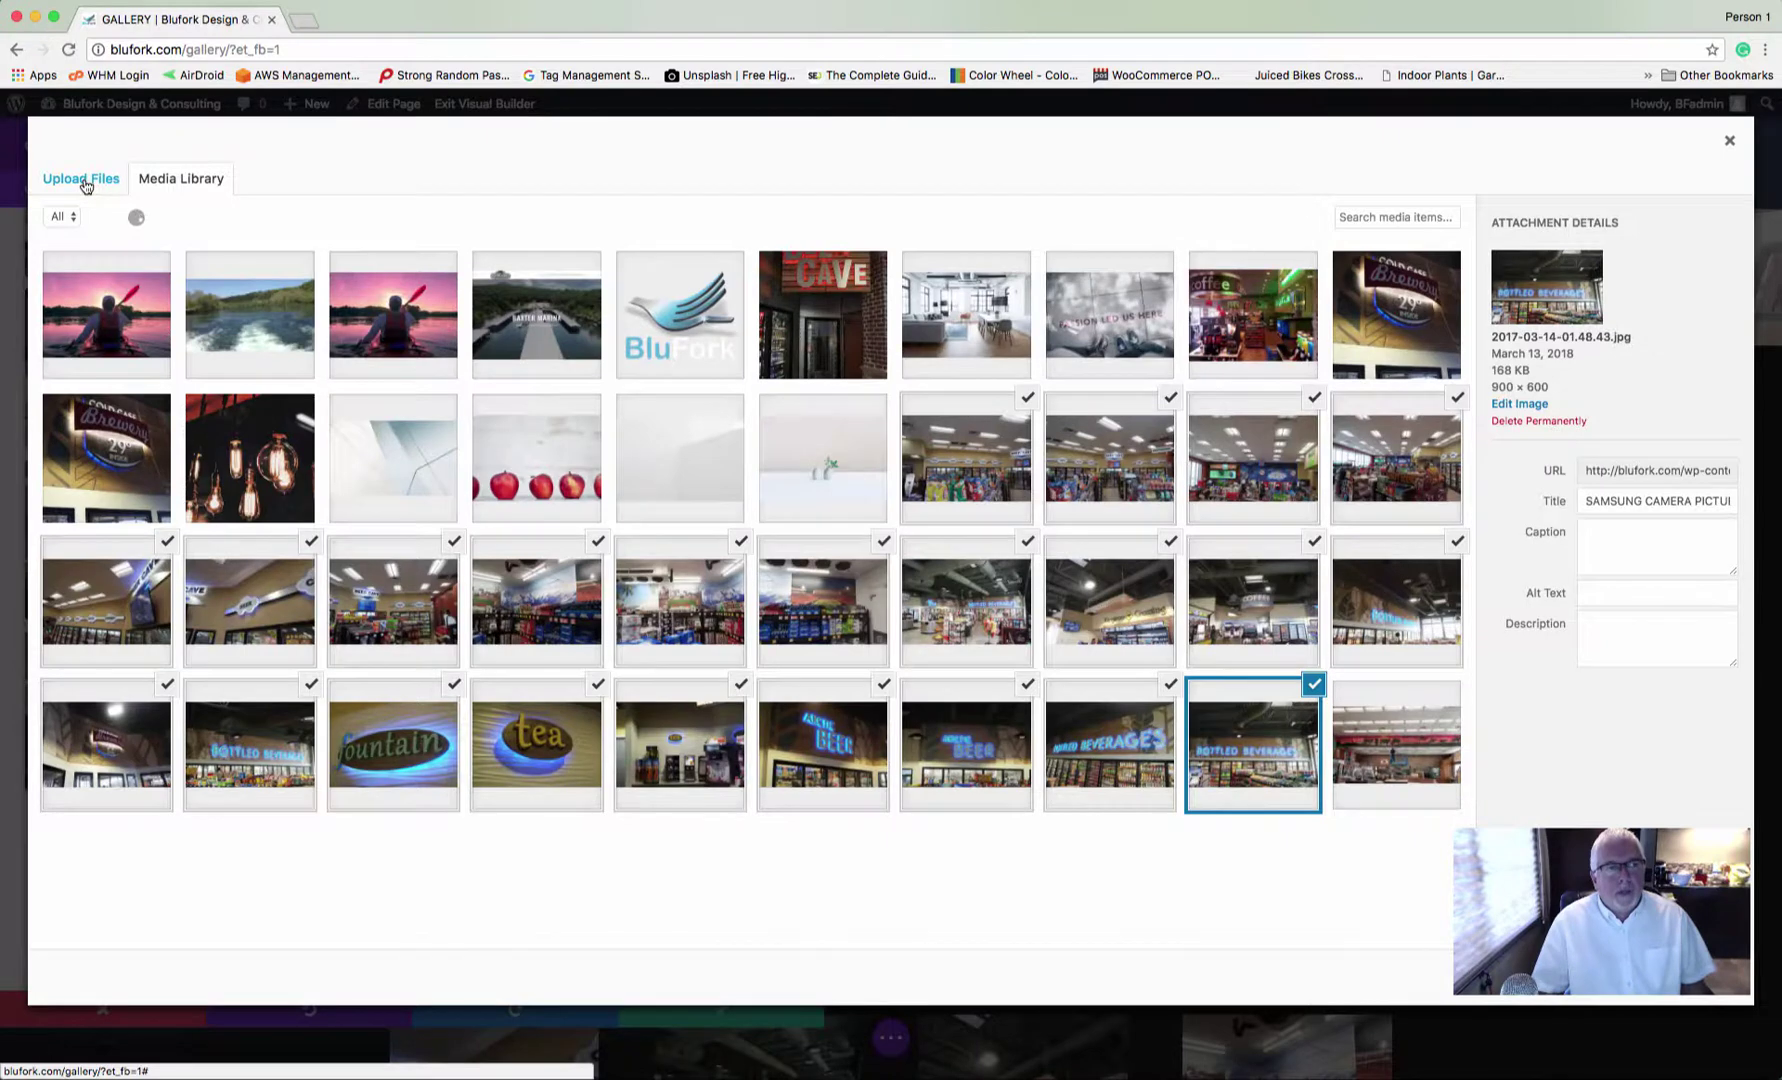
click(84, 180)
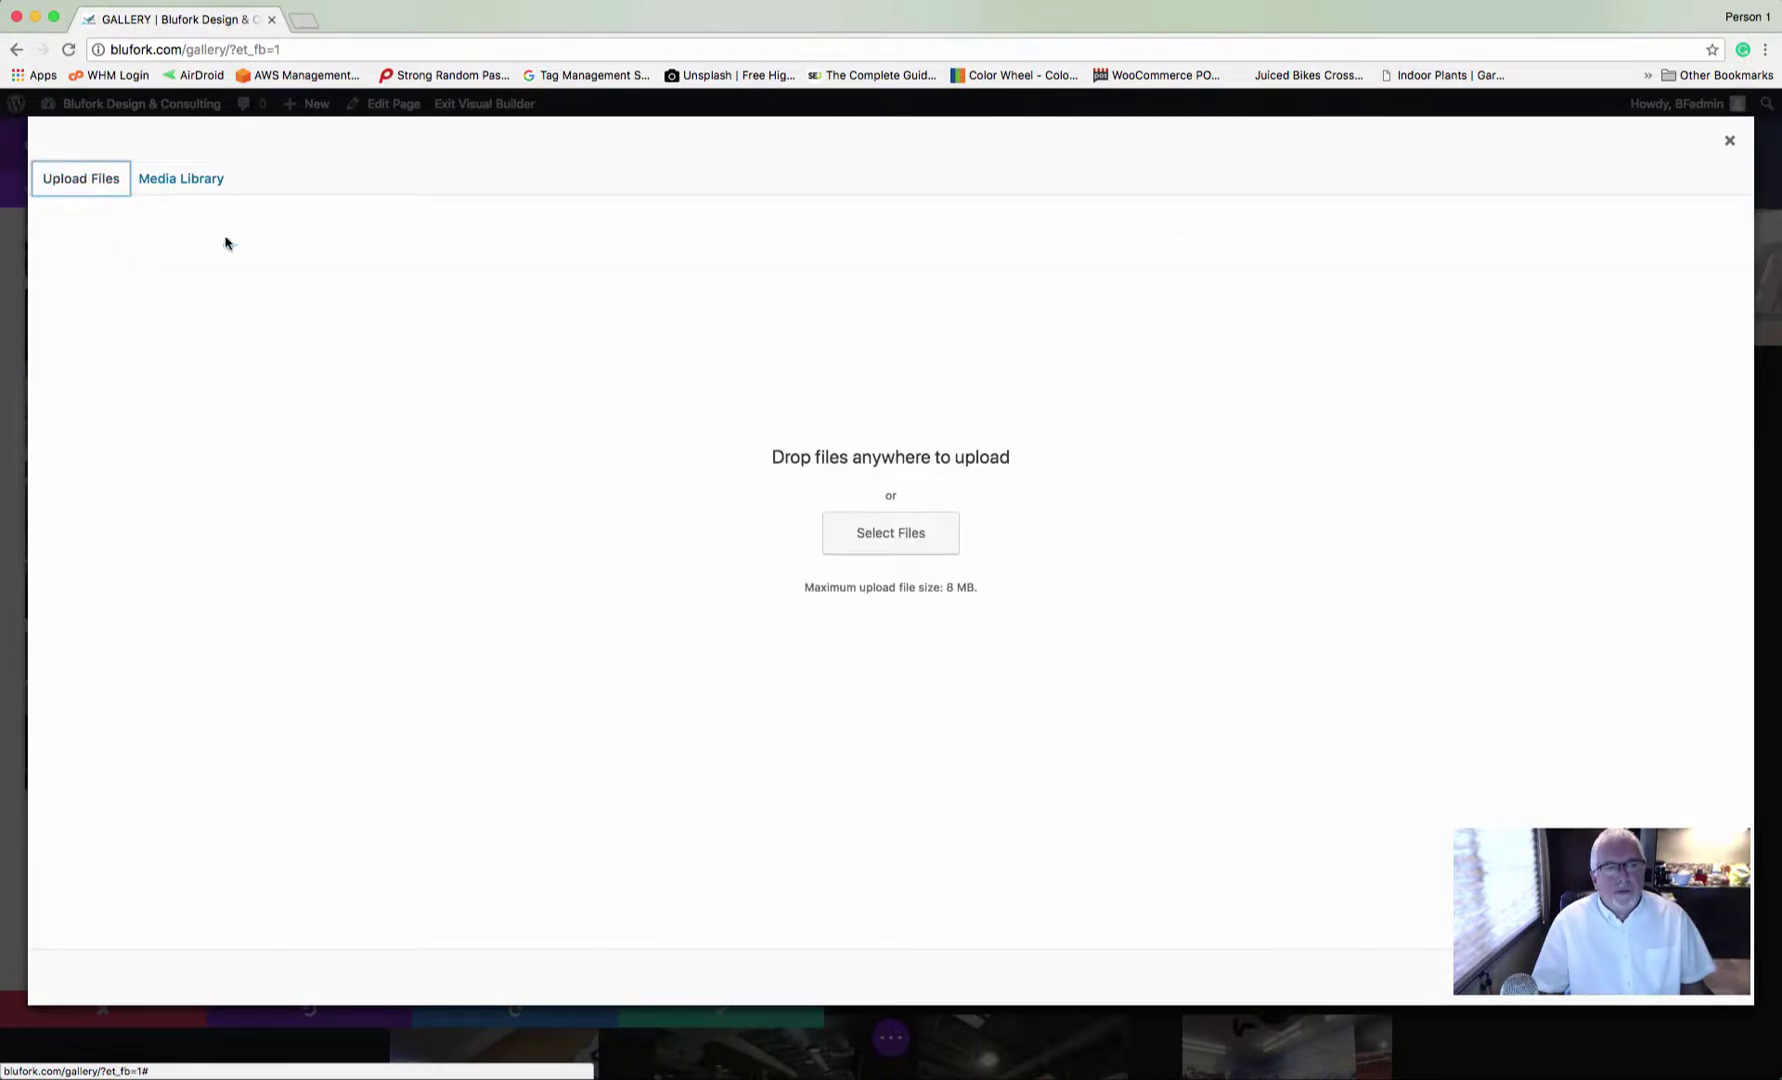
click(863, 538)
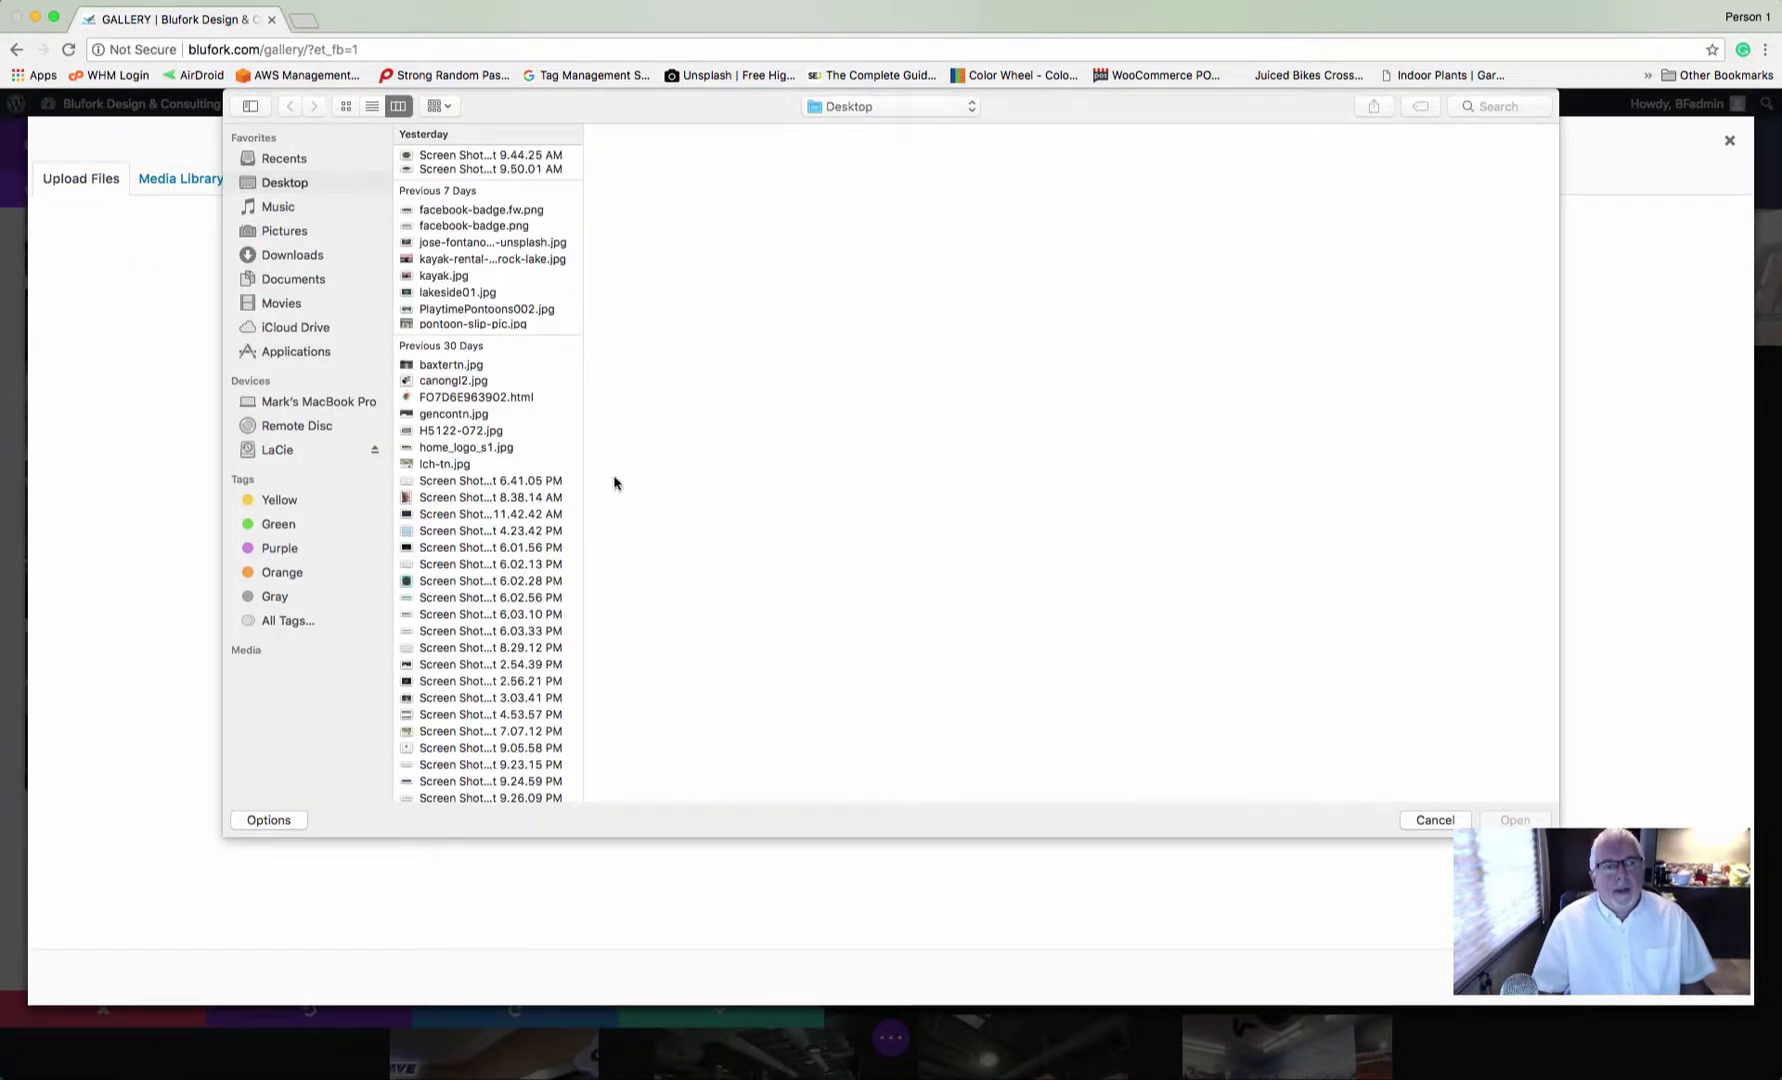
click(451, 262)
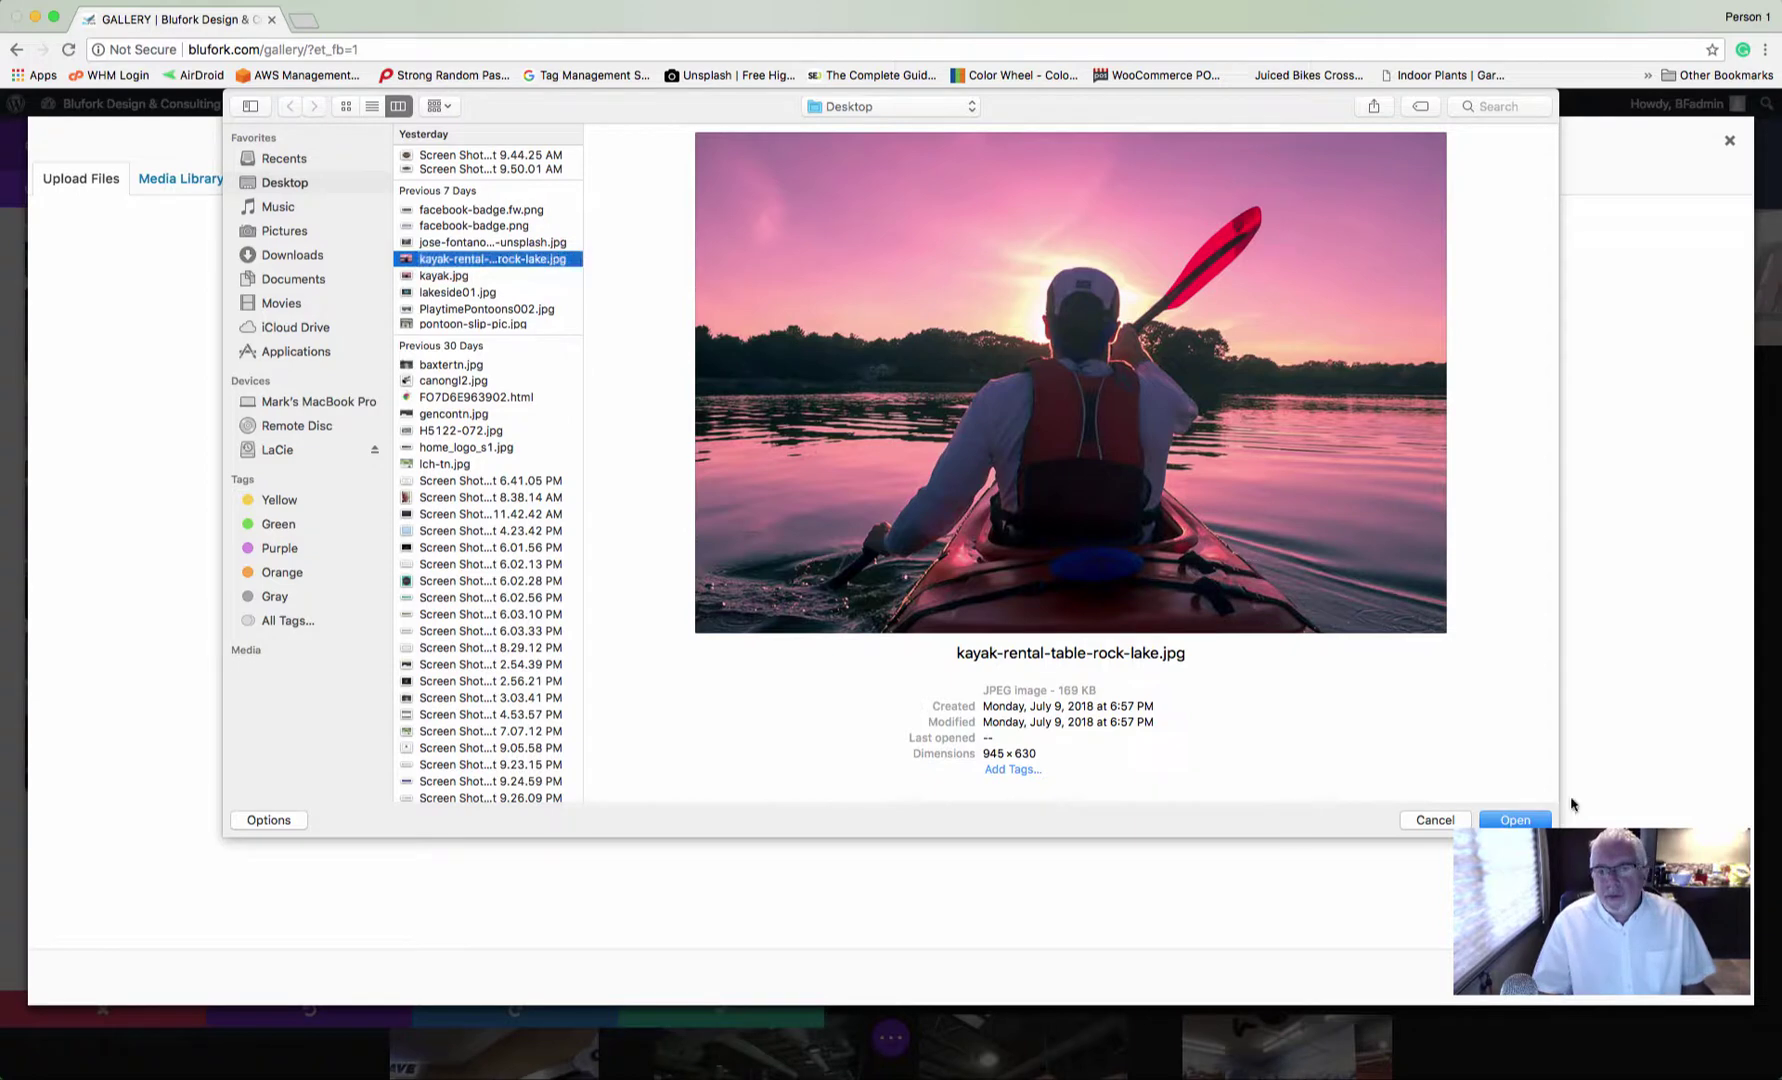
click(1515, 820)
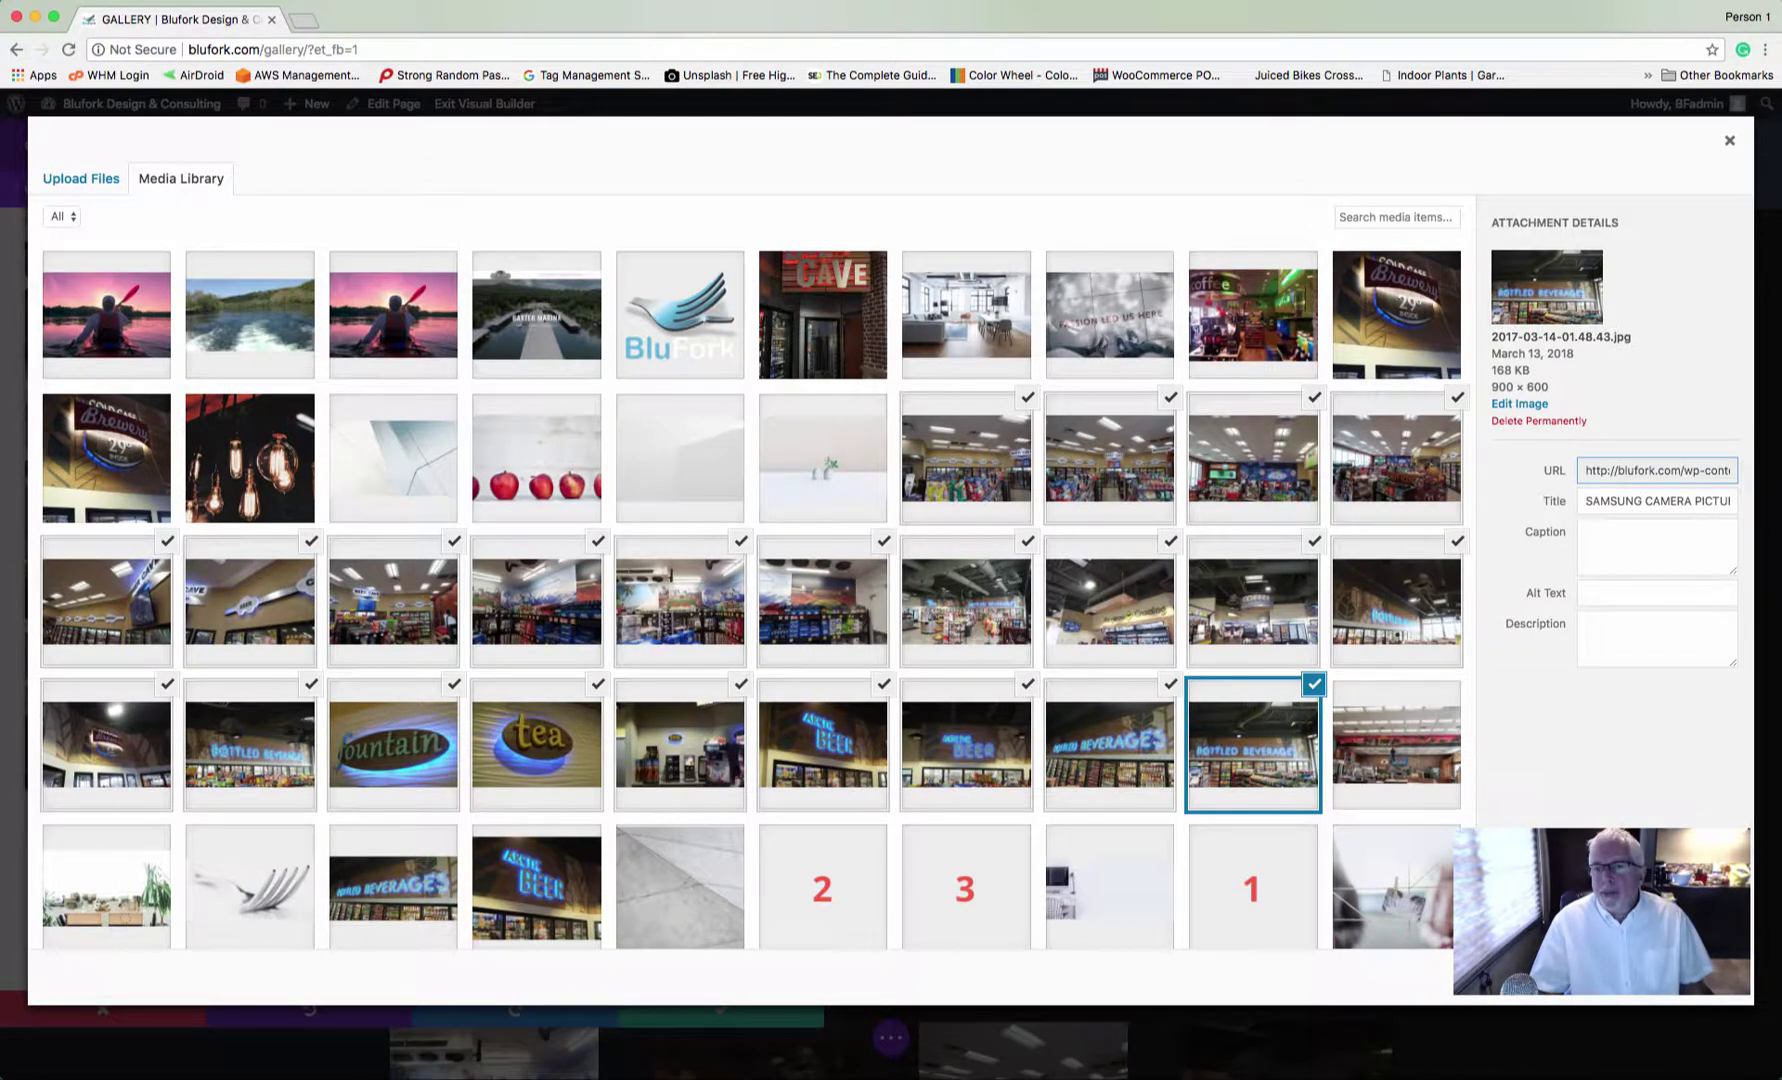
- Enter "Kayak" as the alt text in the attachment details and update the gallery with the uploaded kayak image
click(1609, 590)
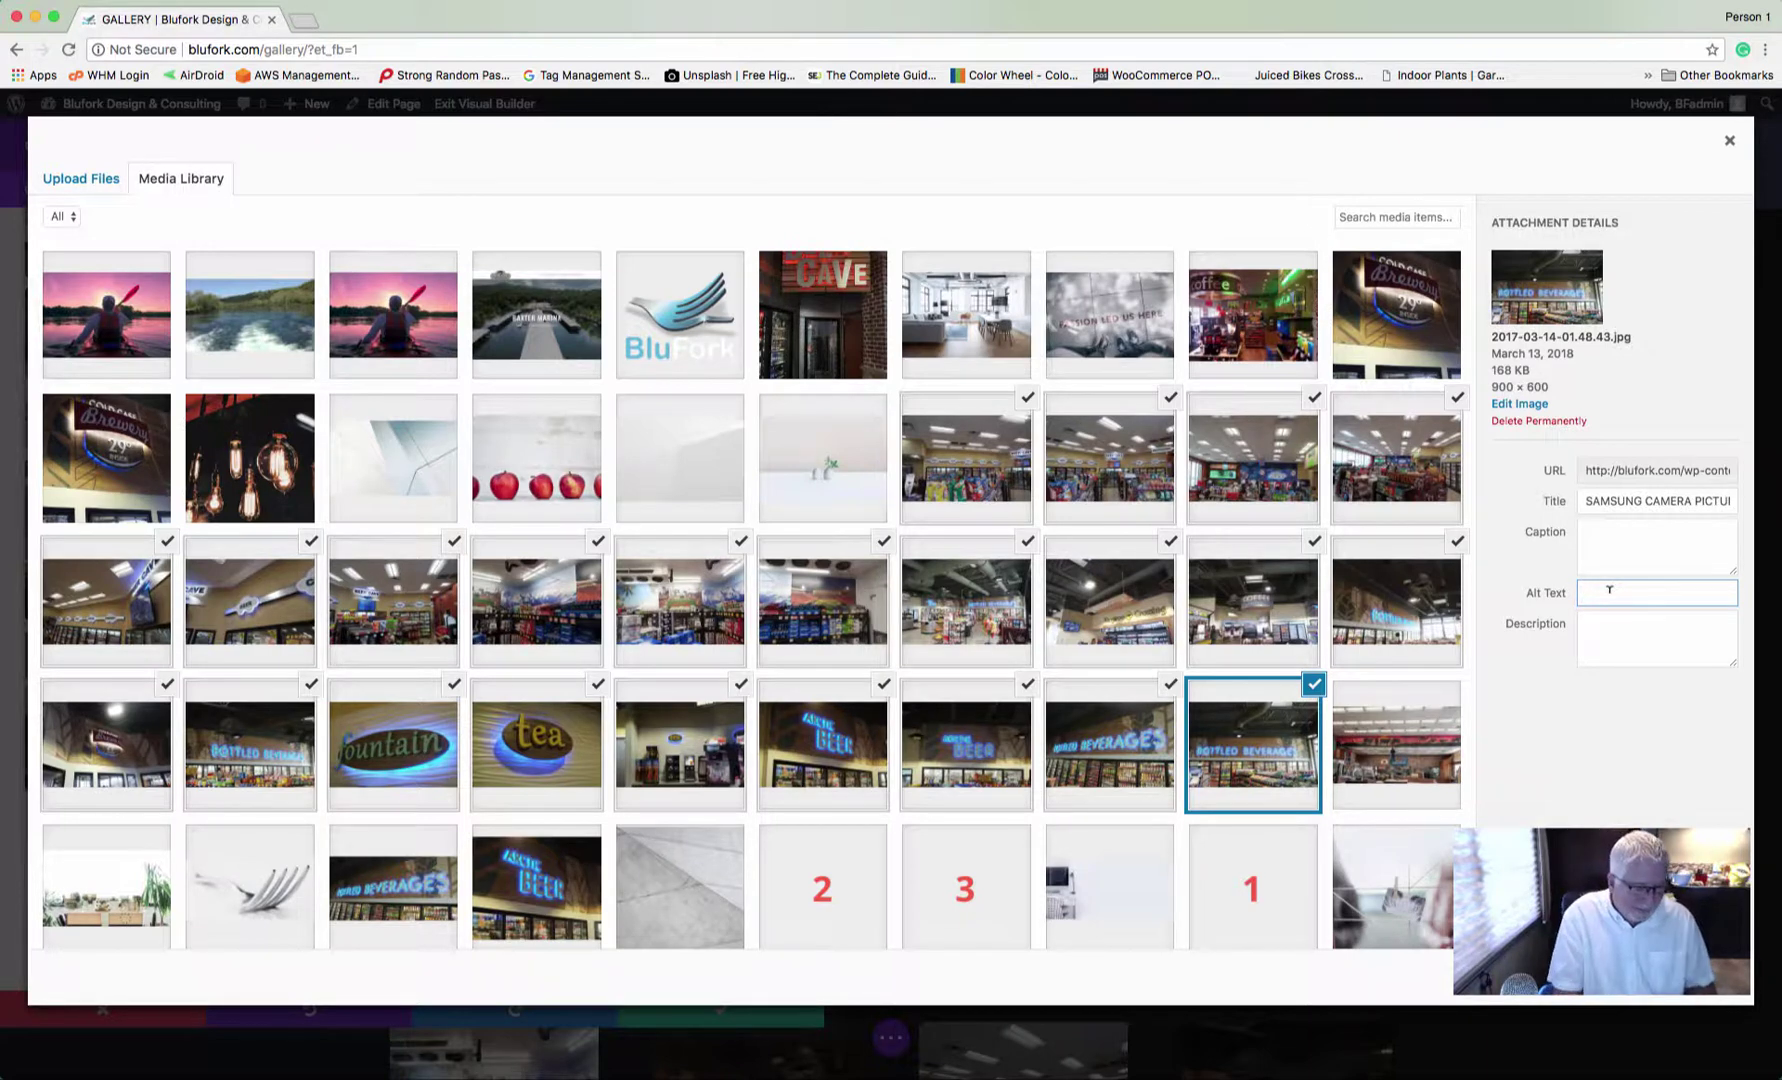
text(Kayak)
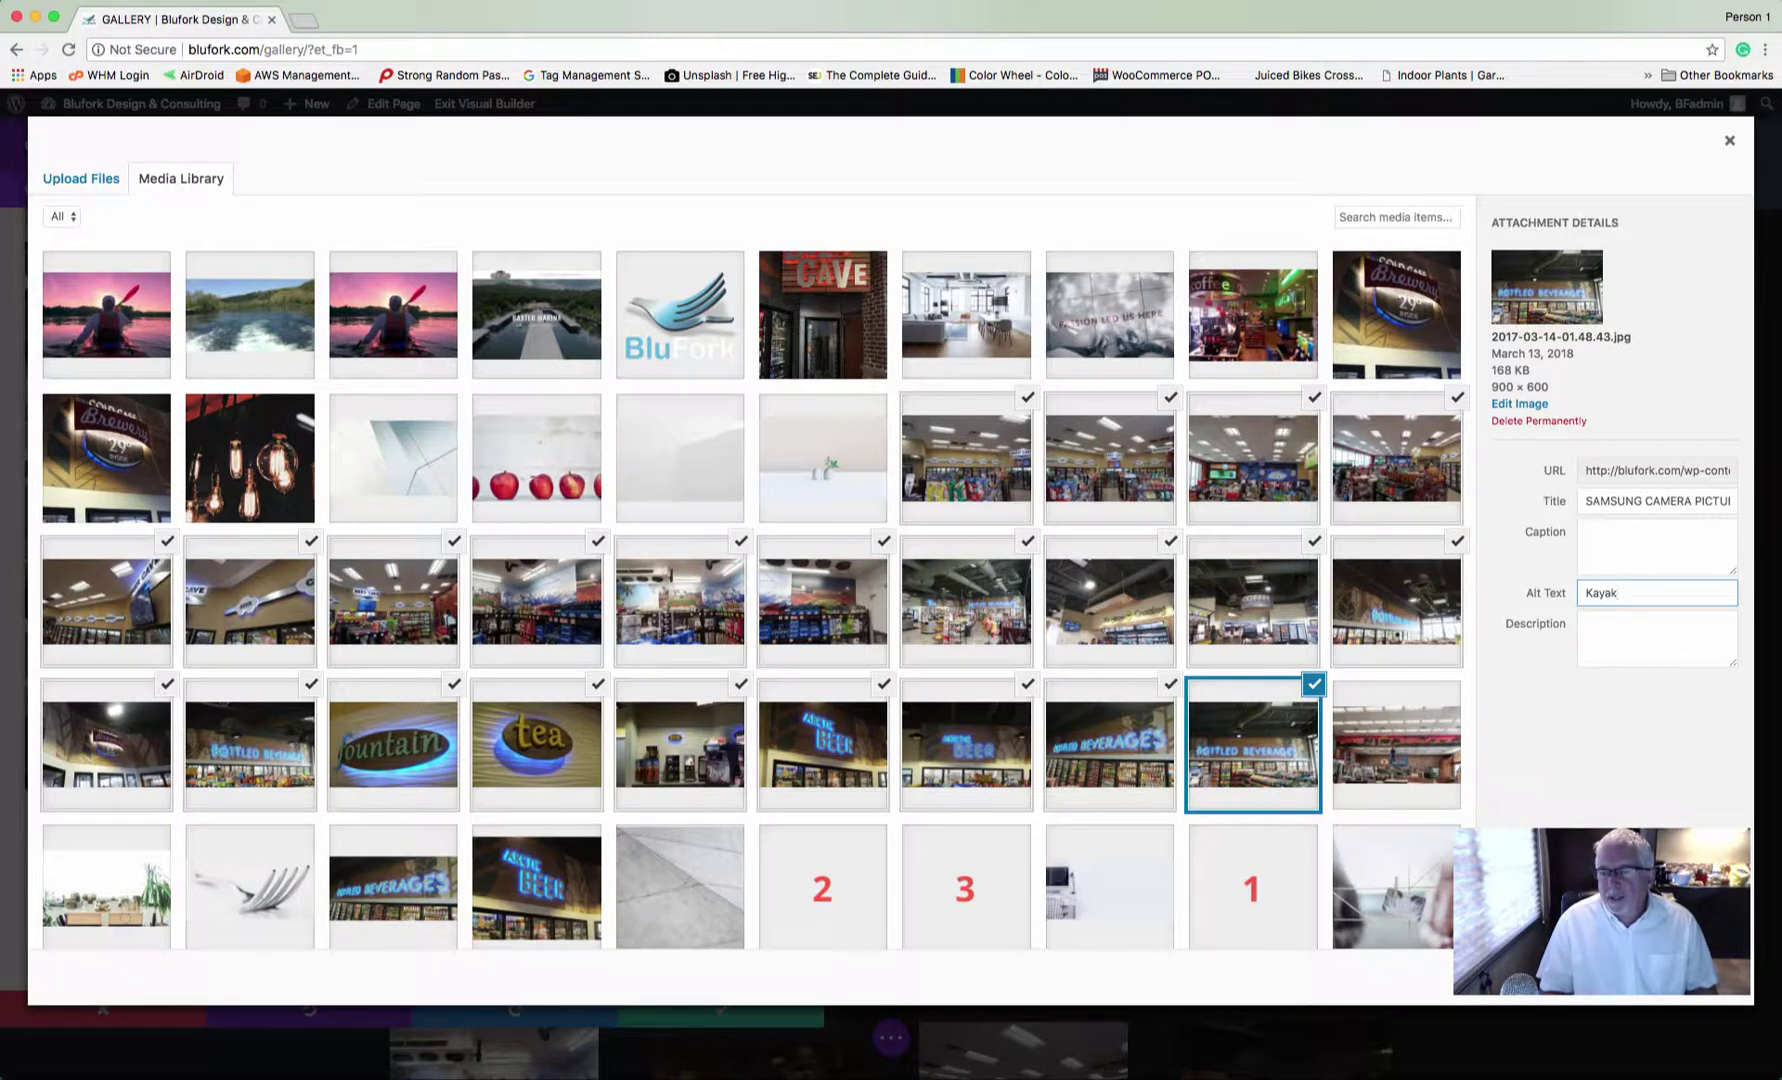
key(Return)
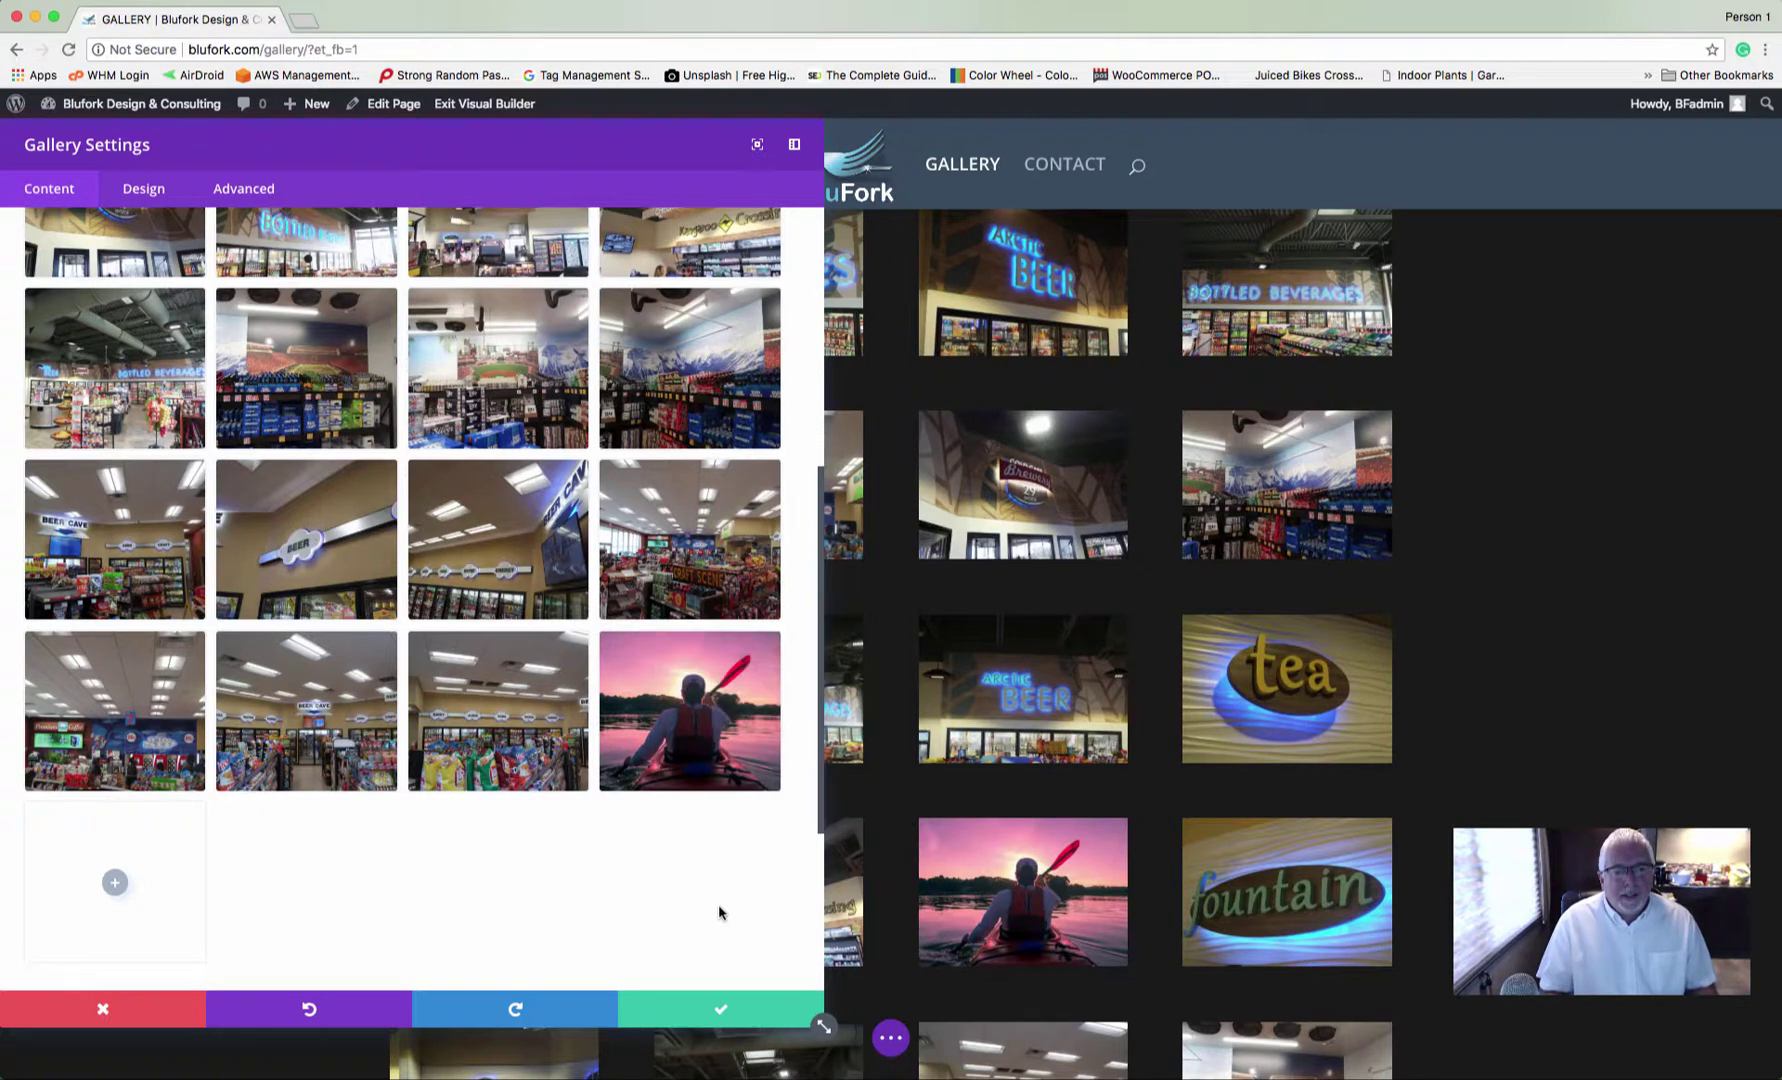
- Apply the gallery settings and save the Gallery page
click(718, 1011)
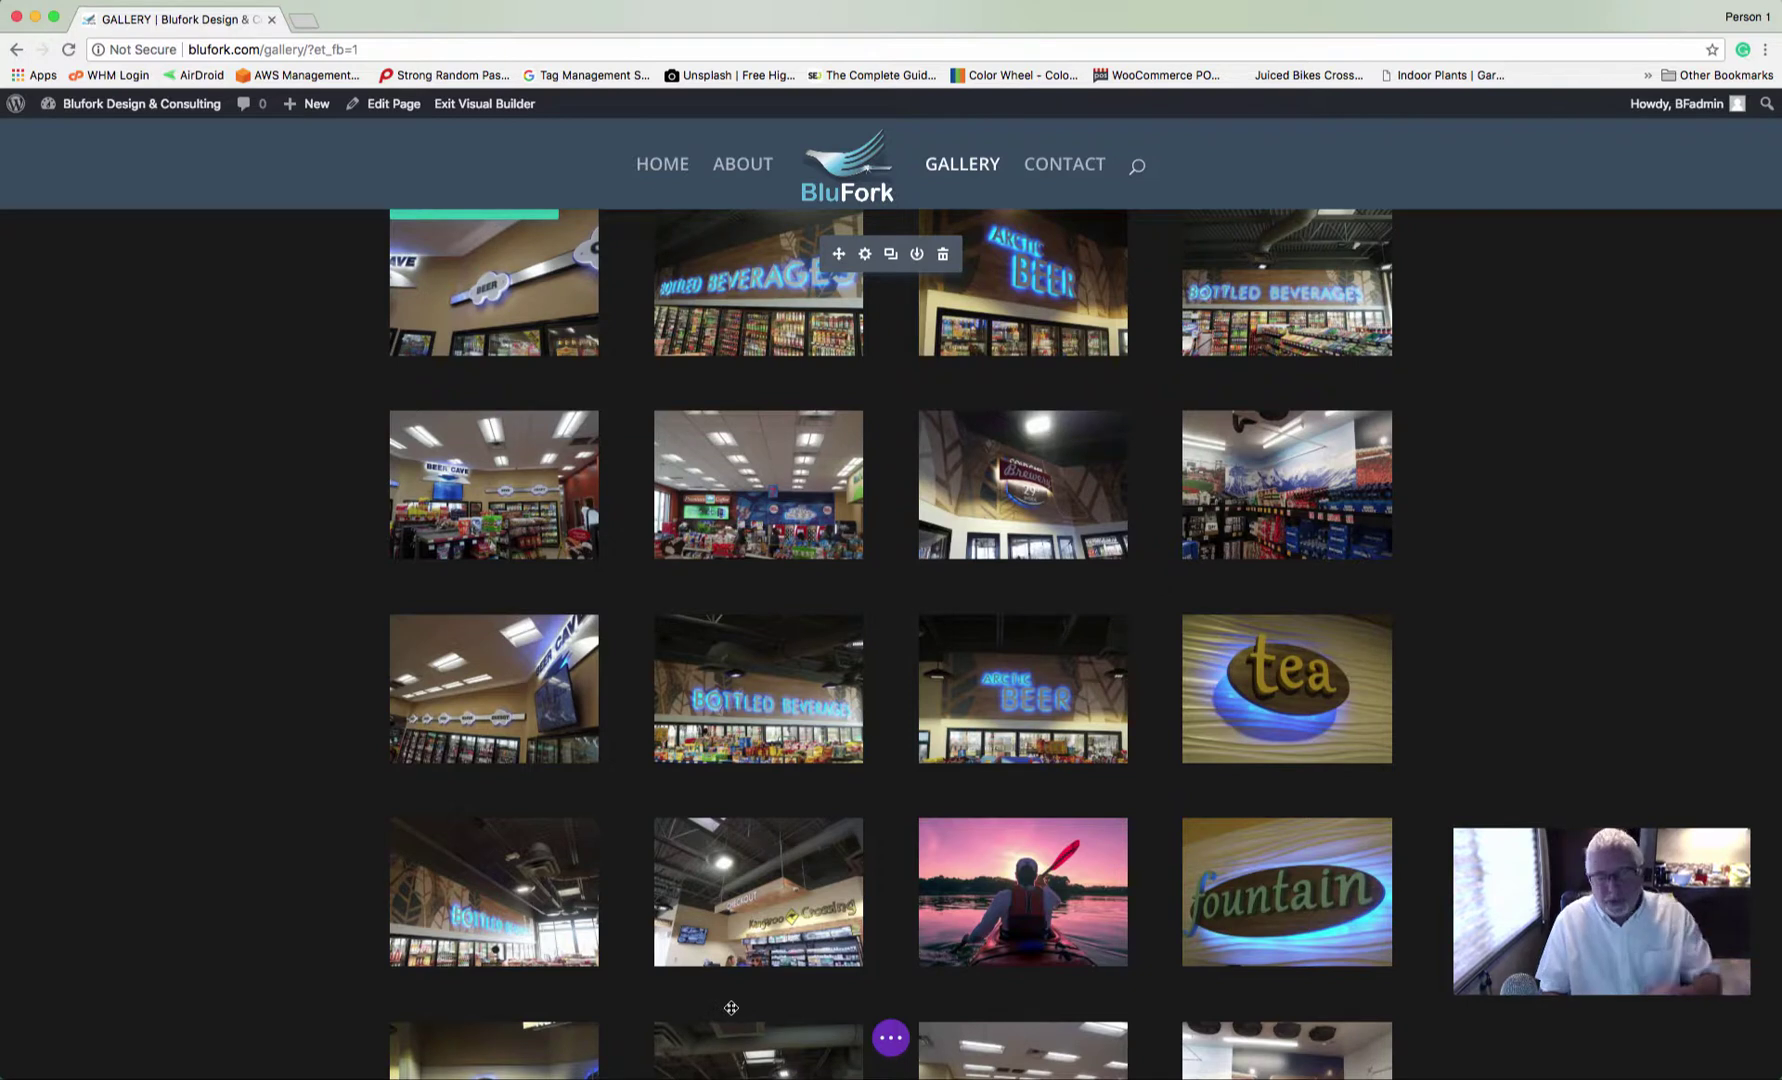
click(891, 1040)
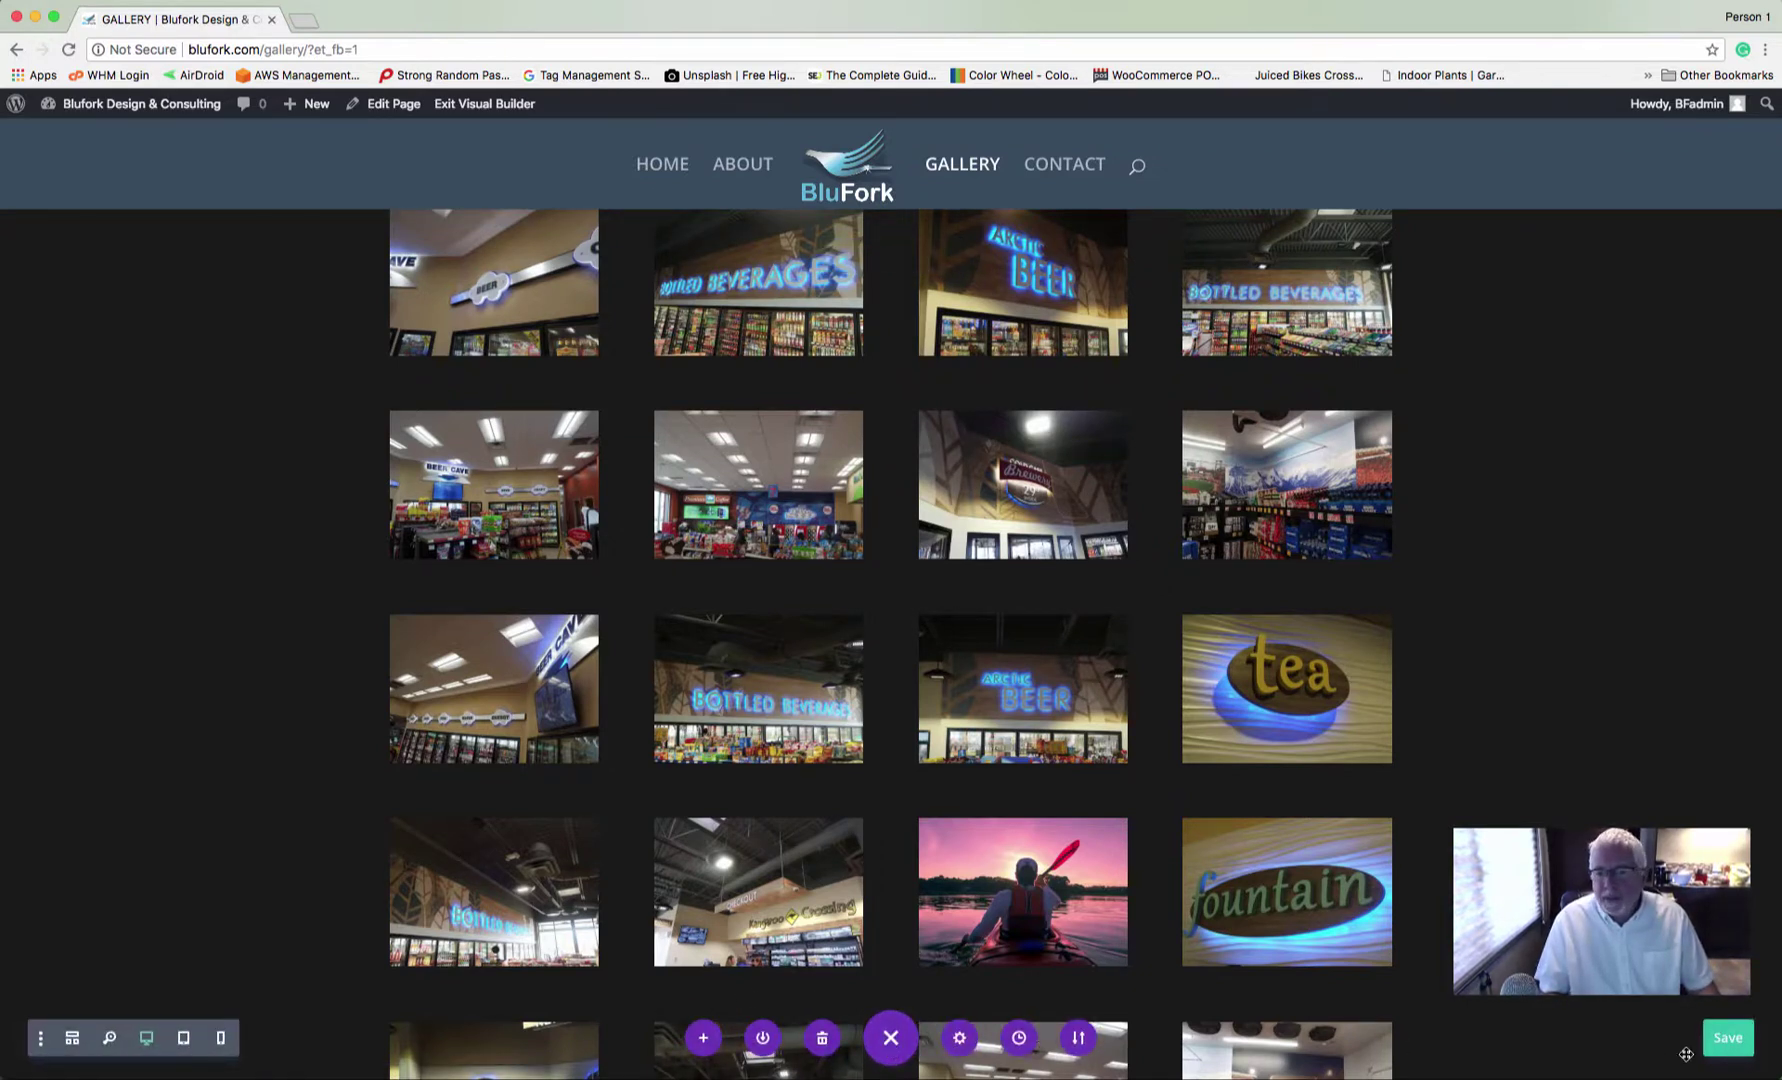
click(1722, 1046)
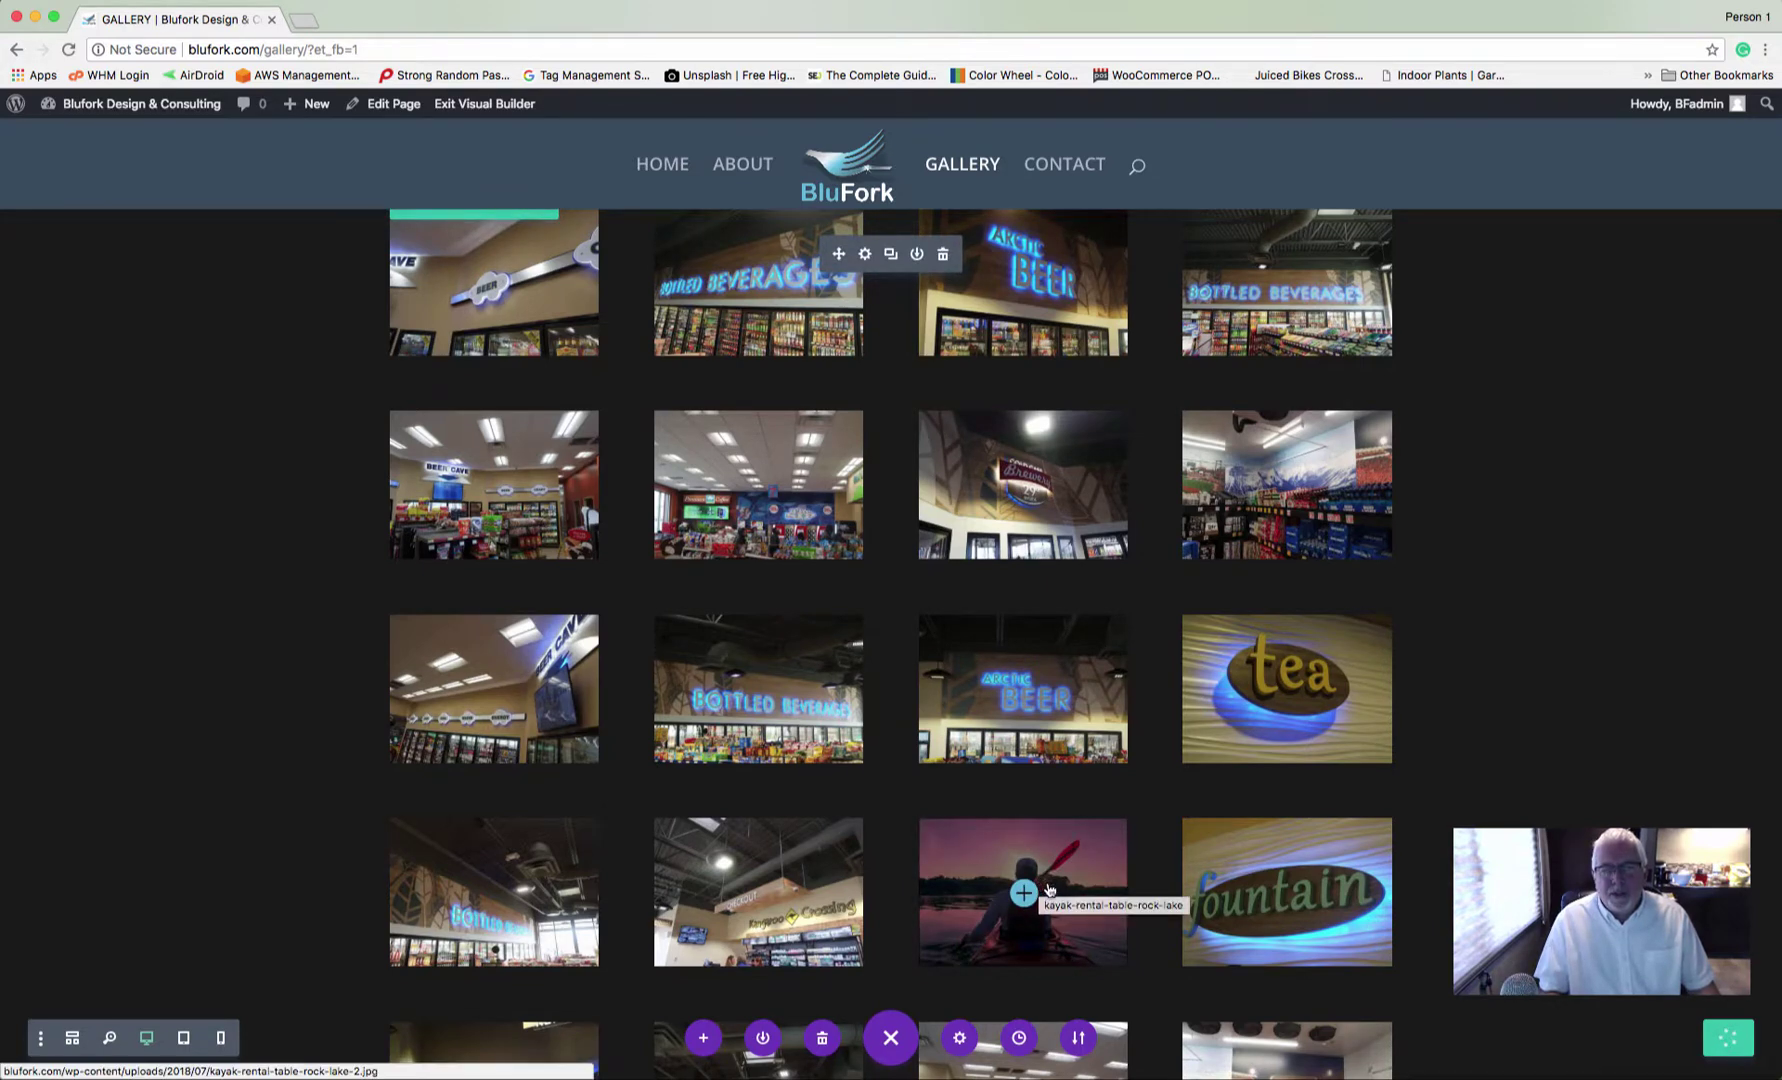
- View the kayak image enlarged in the gallery, close it and look over the surrounding images
click(1054, 898)
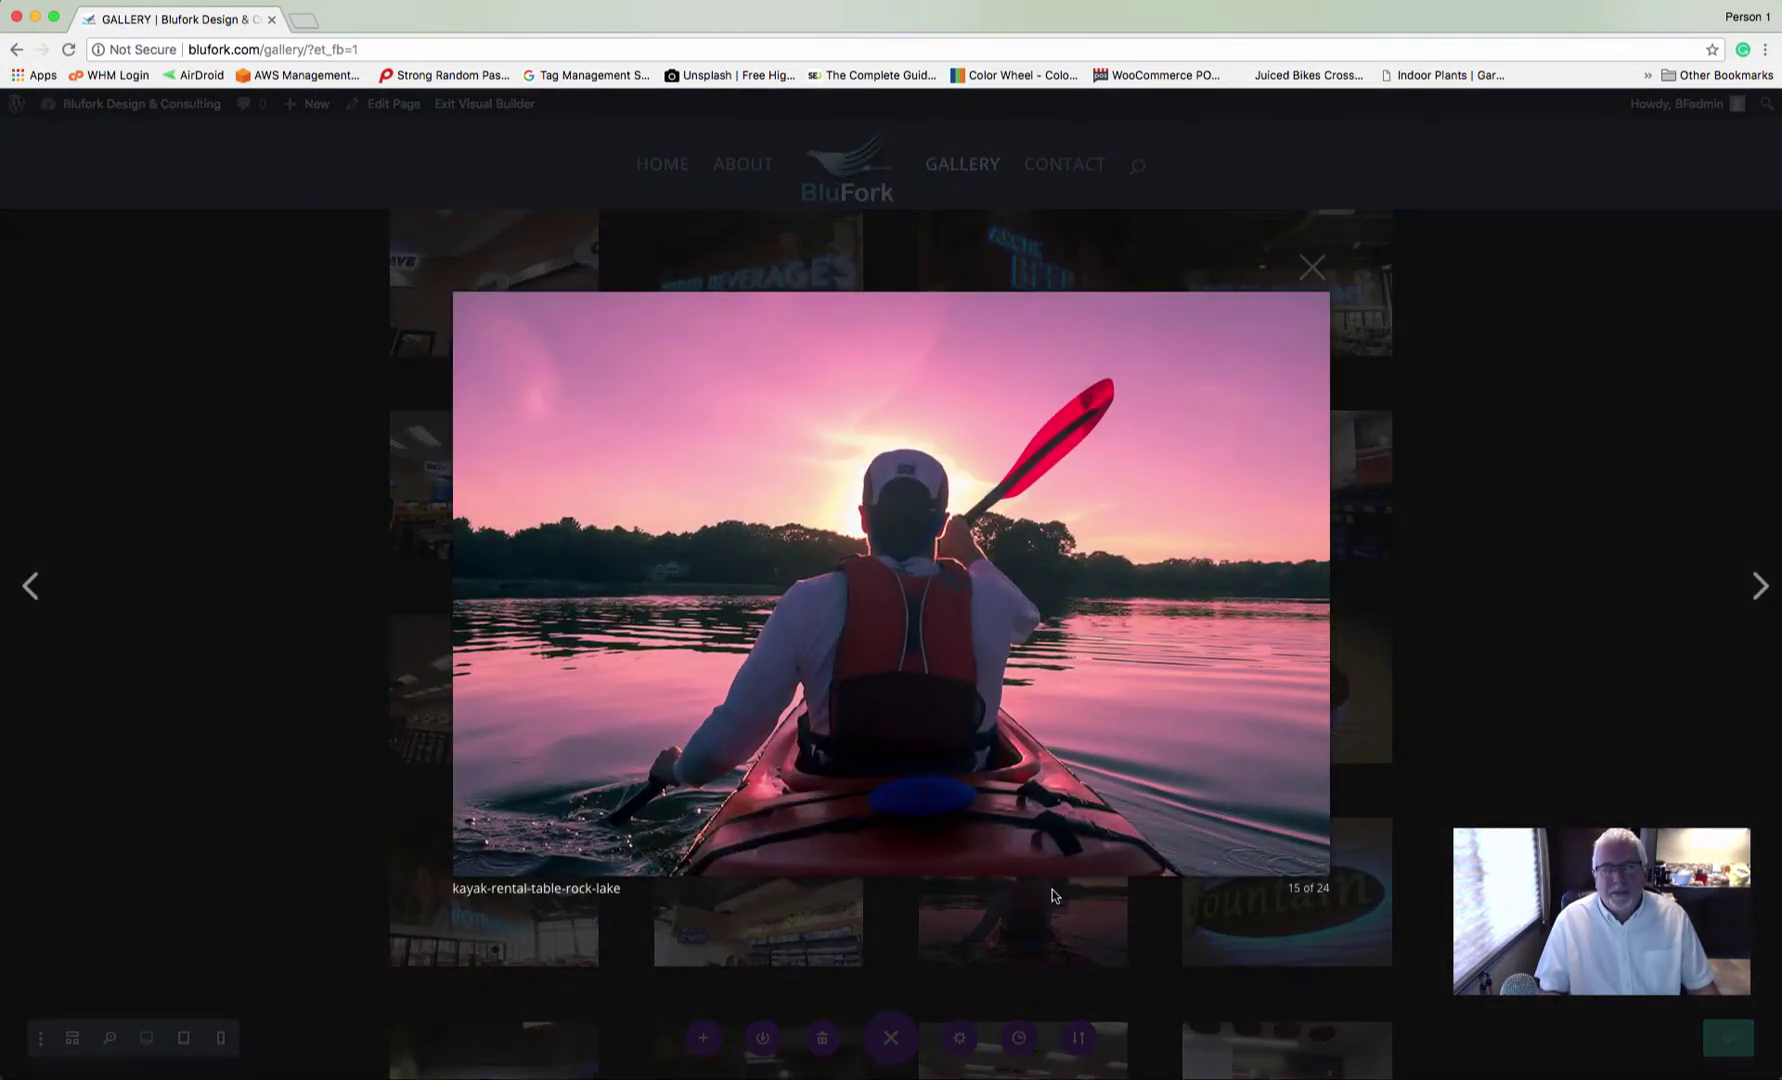
click(1312, 266)
scroll(1210, 593, down, 5)
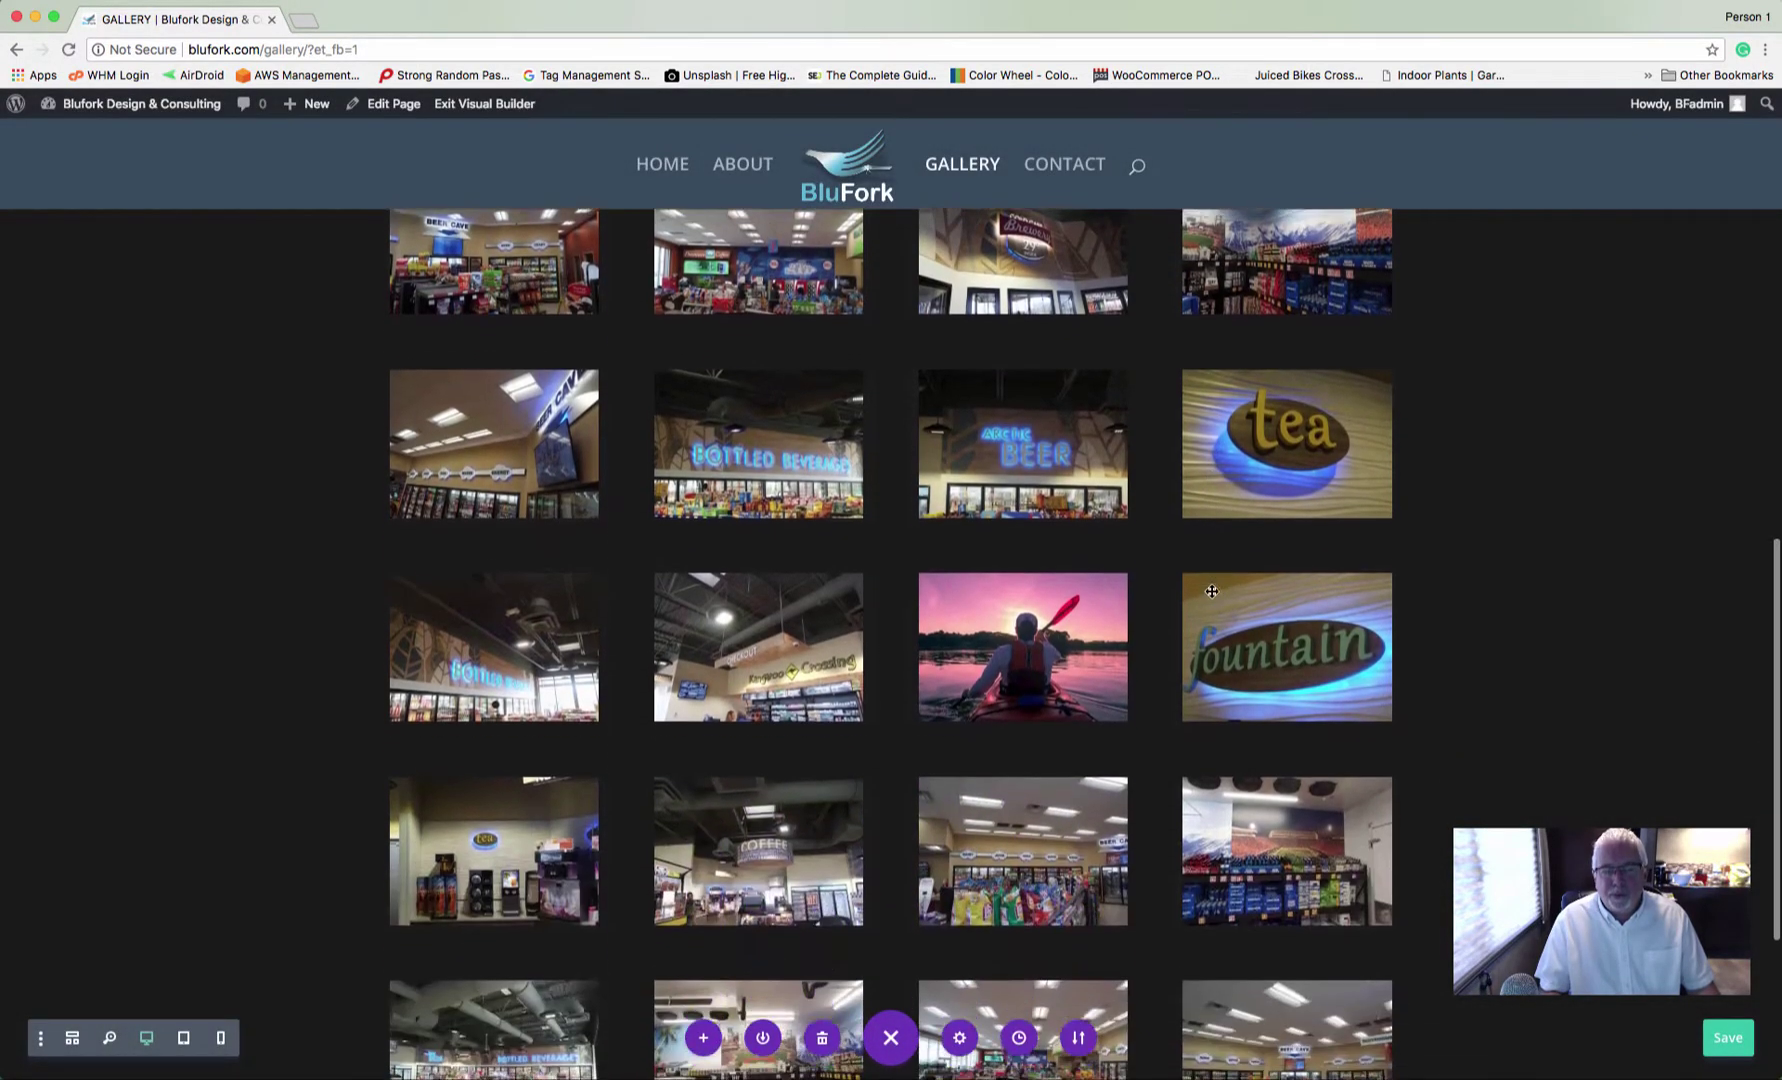
- Delete the kayak image from the gallery module's images, apply the settings and save the page
scroll(1100, 560, up, 7)
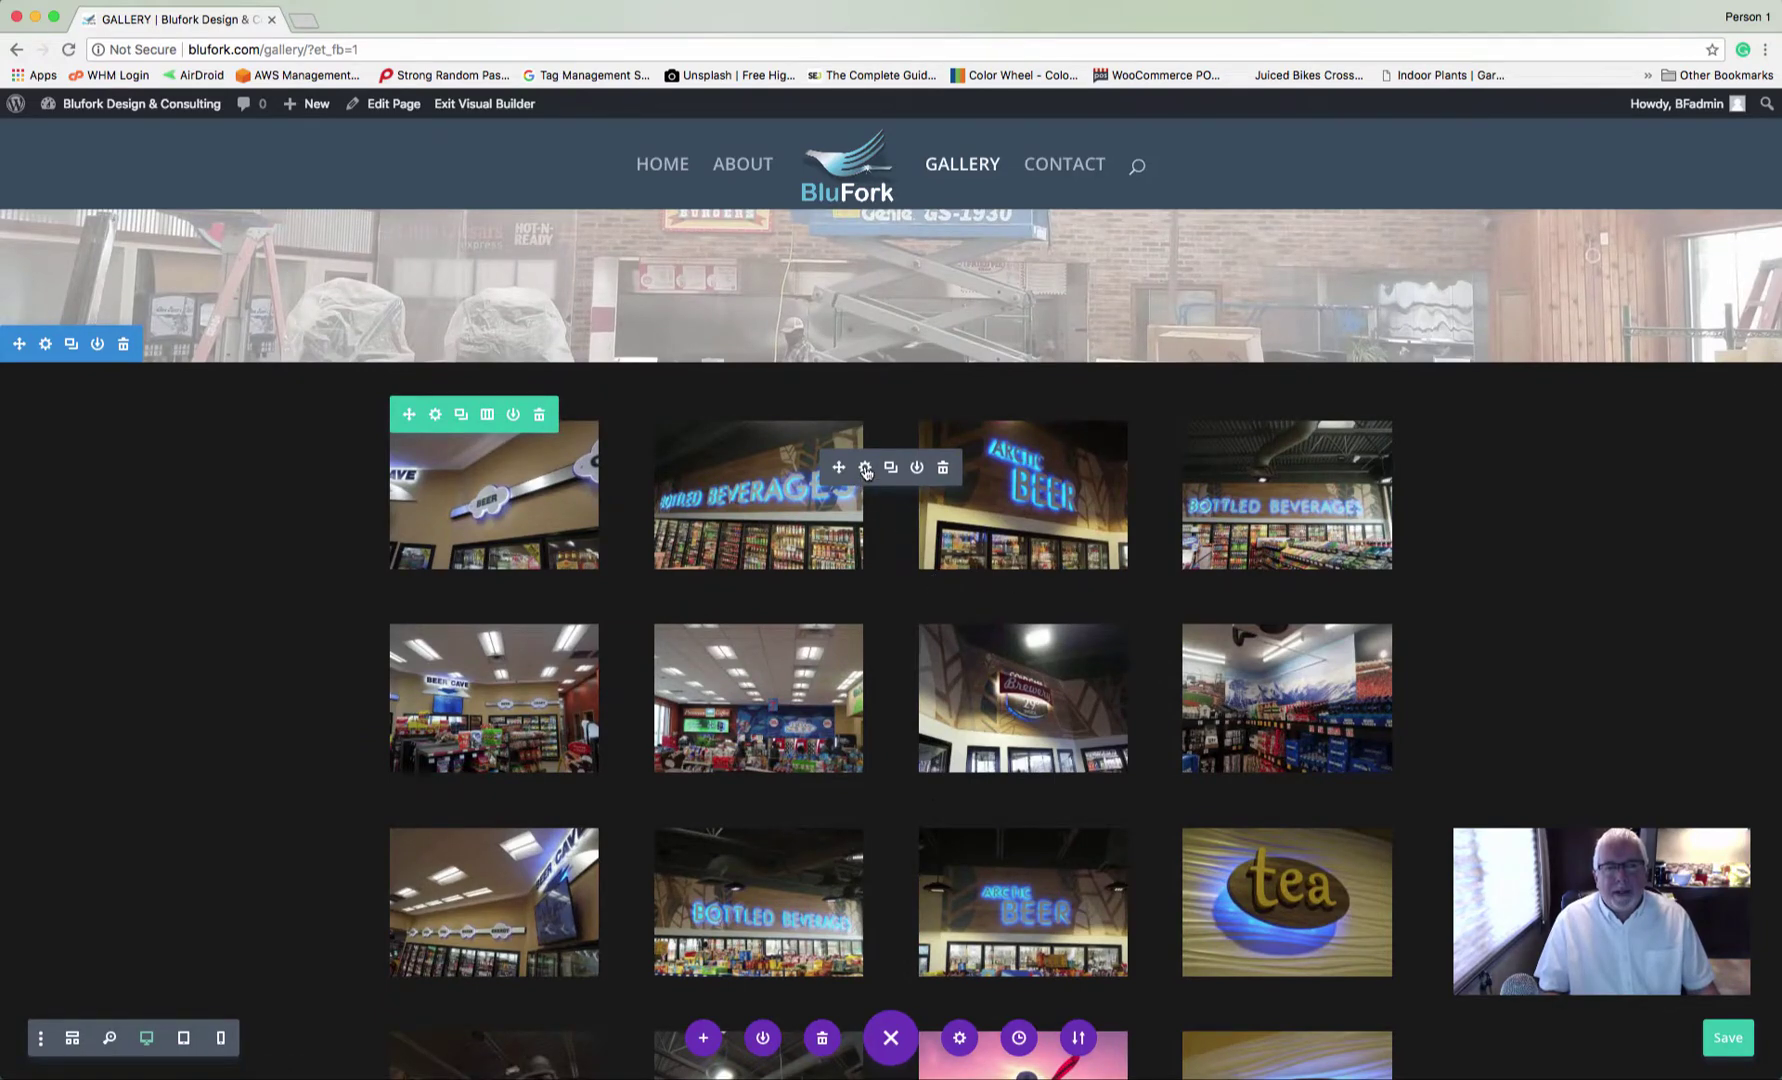
click(866, 469)
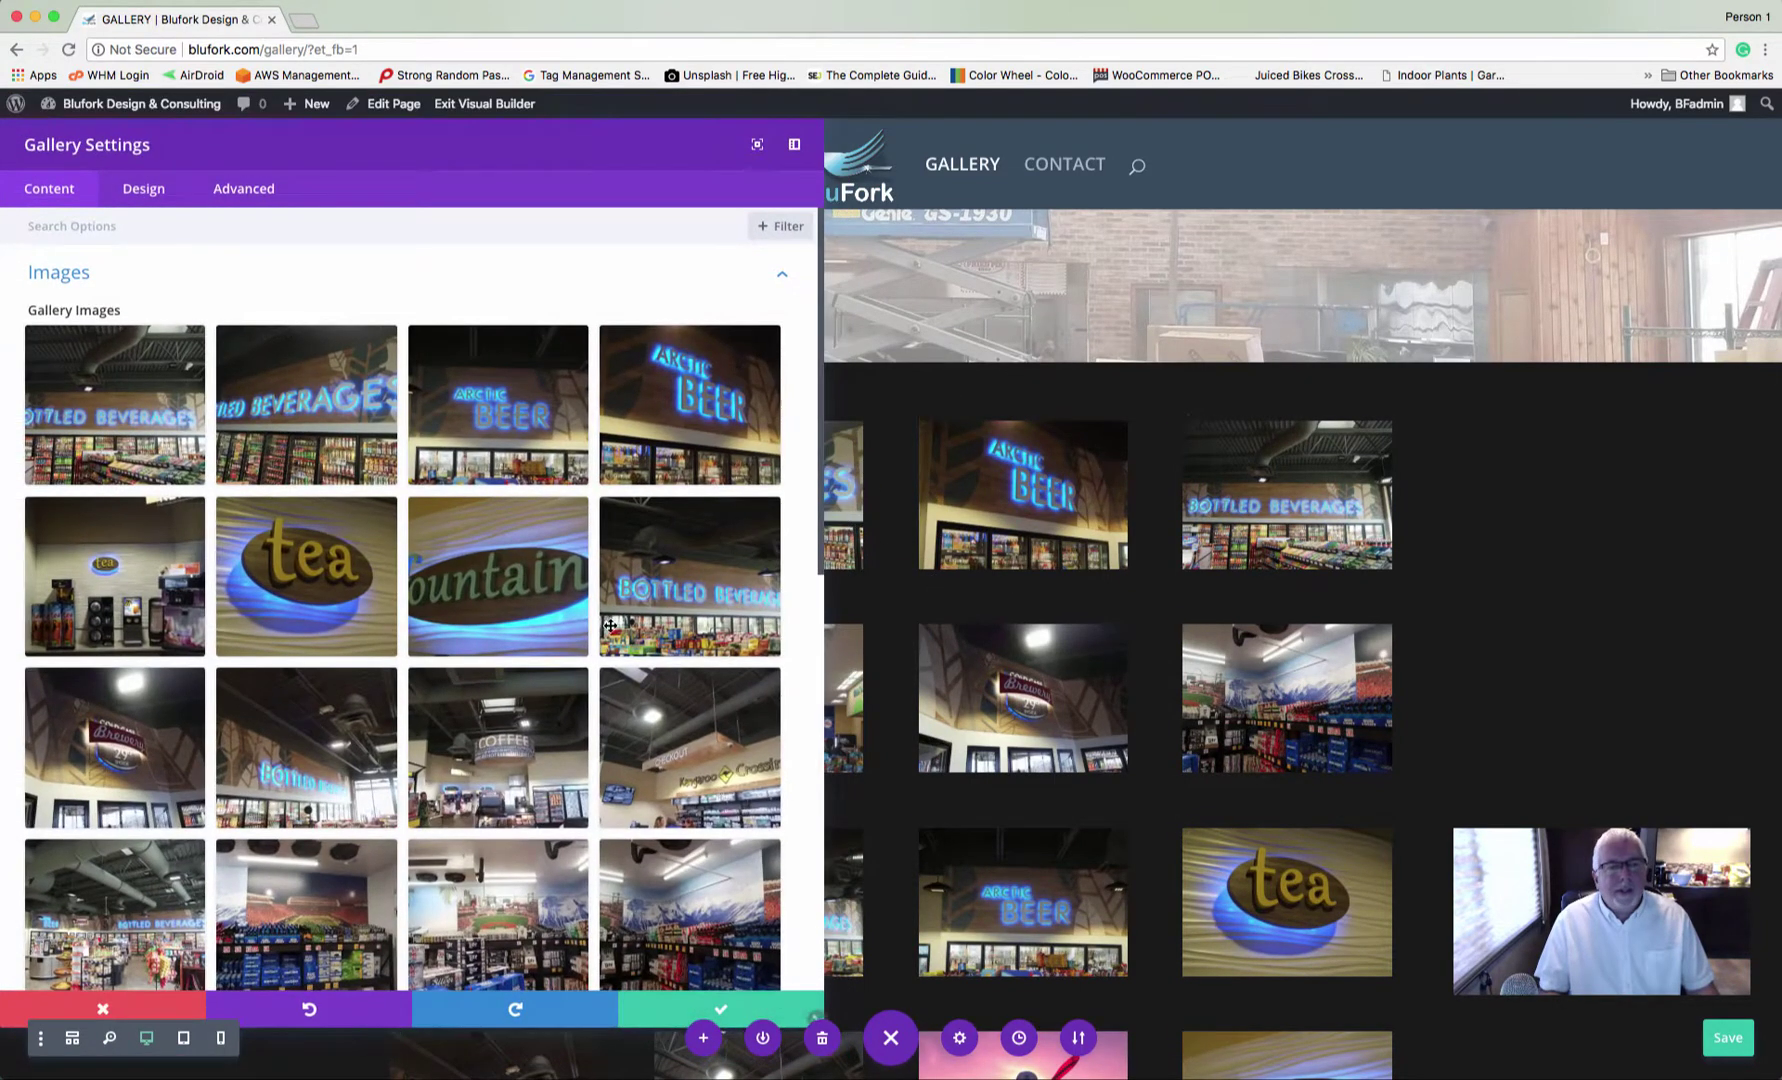
scroll(611, 624, down, 4)
scroll(611, 624, down, 3)
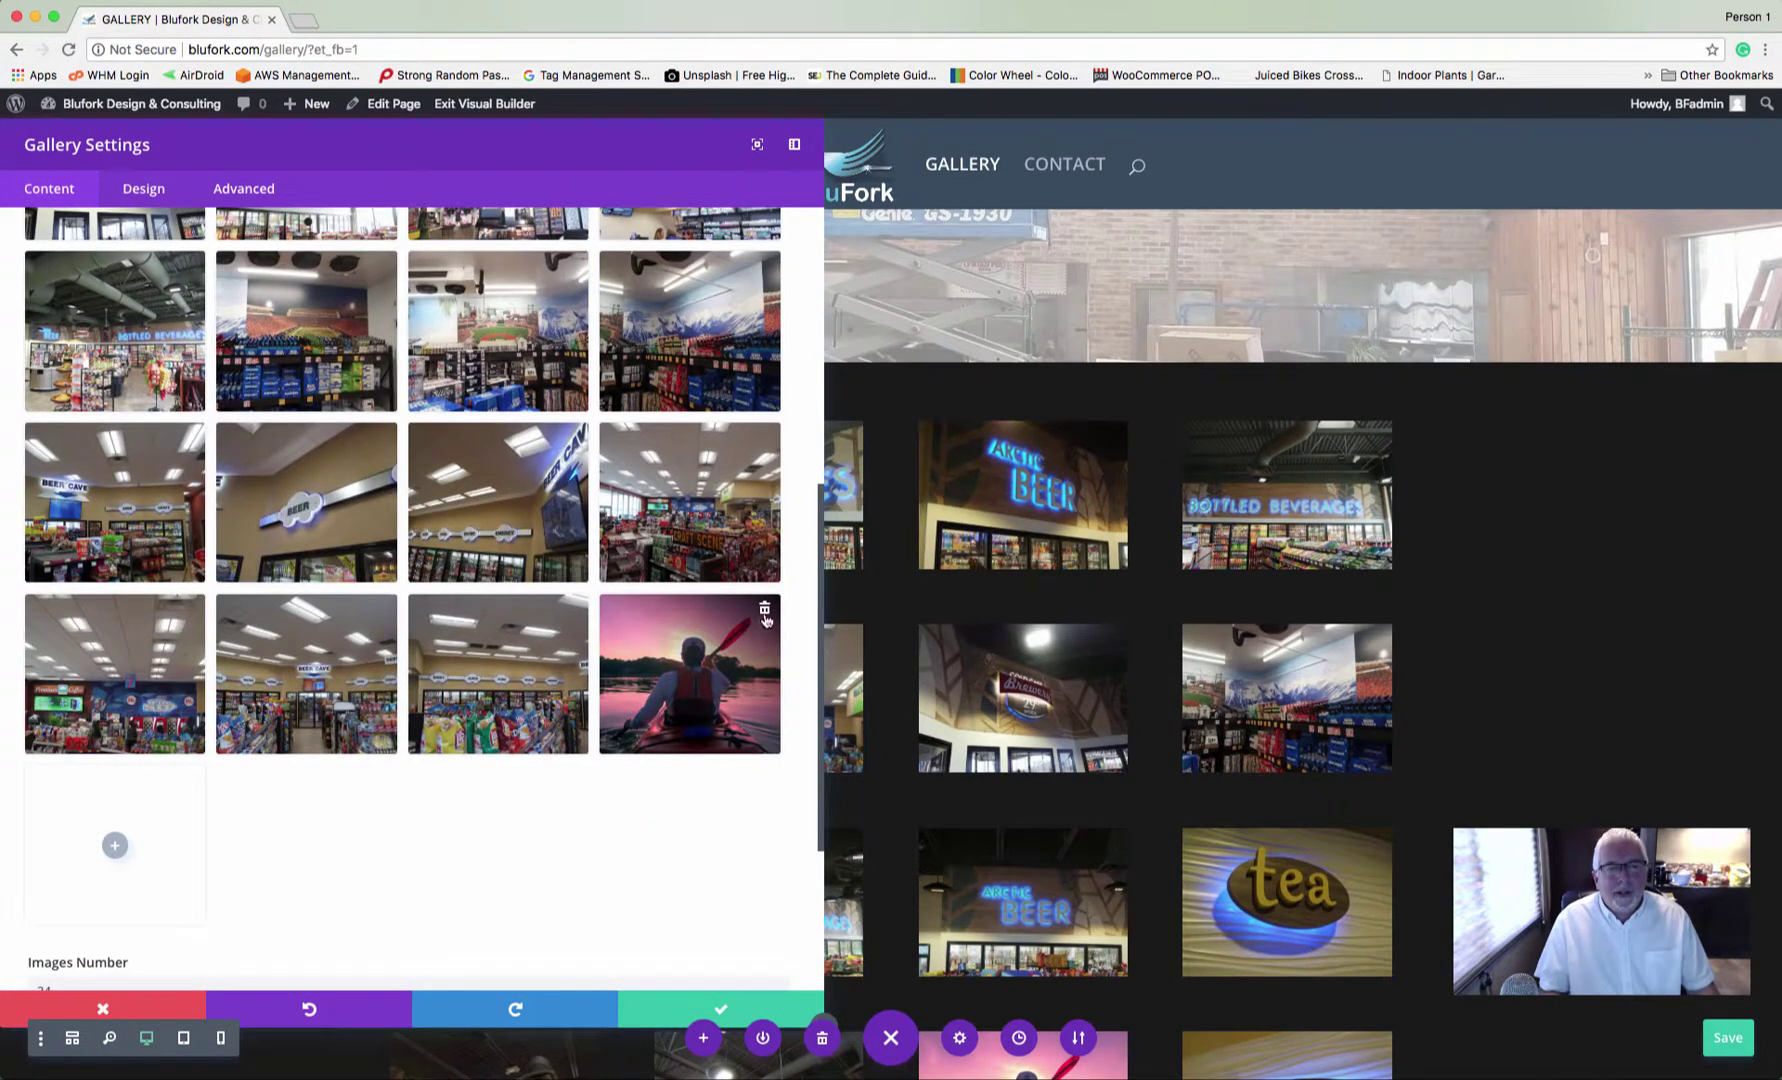
click(764, 612)
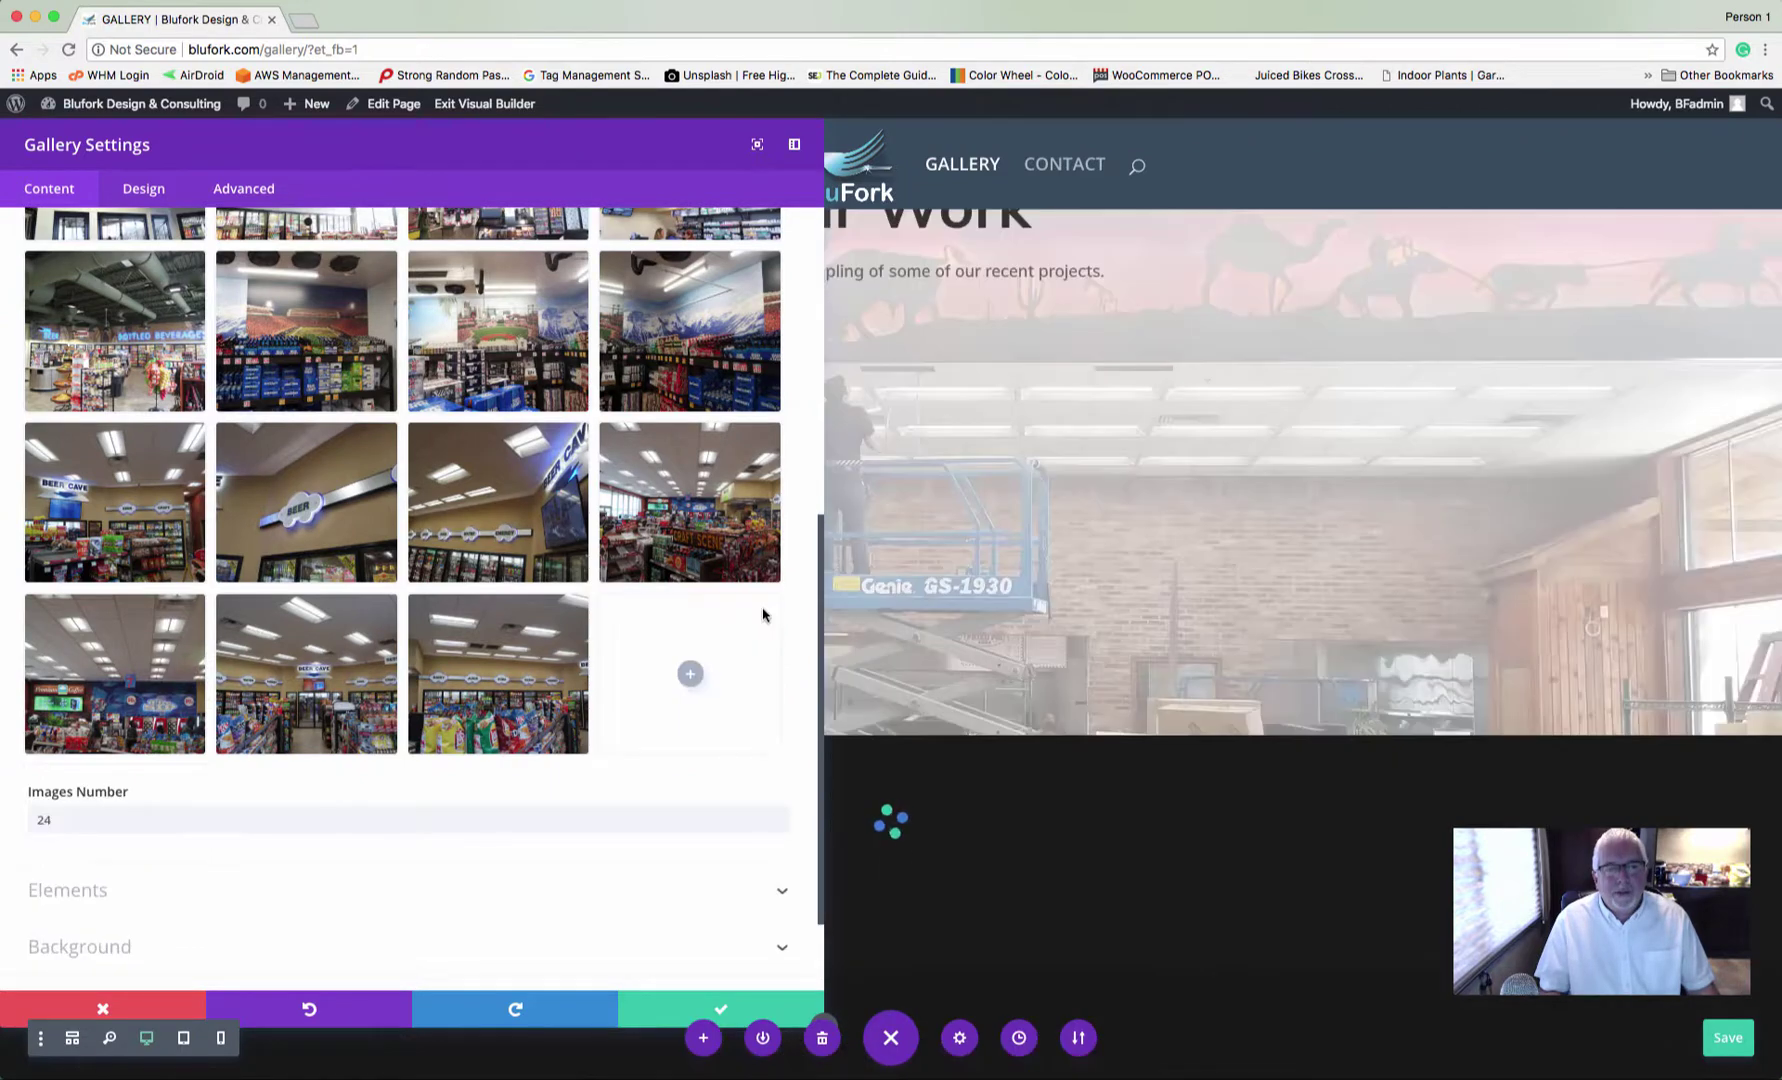
click(736, 1004)
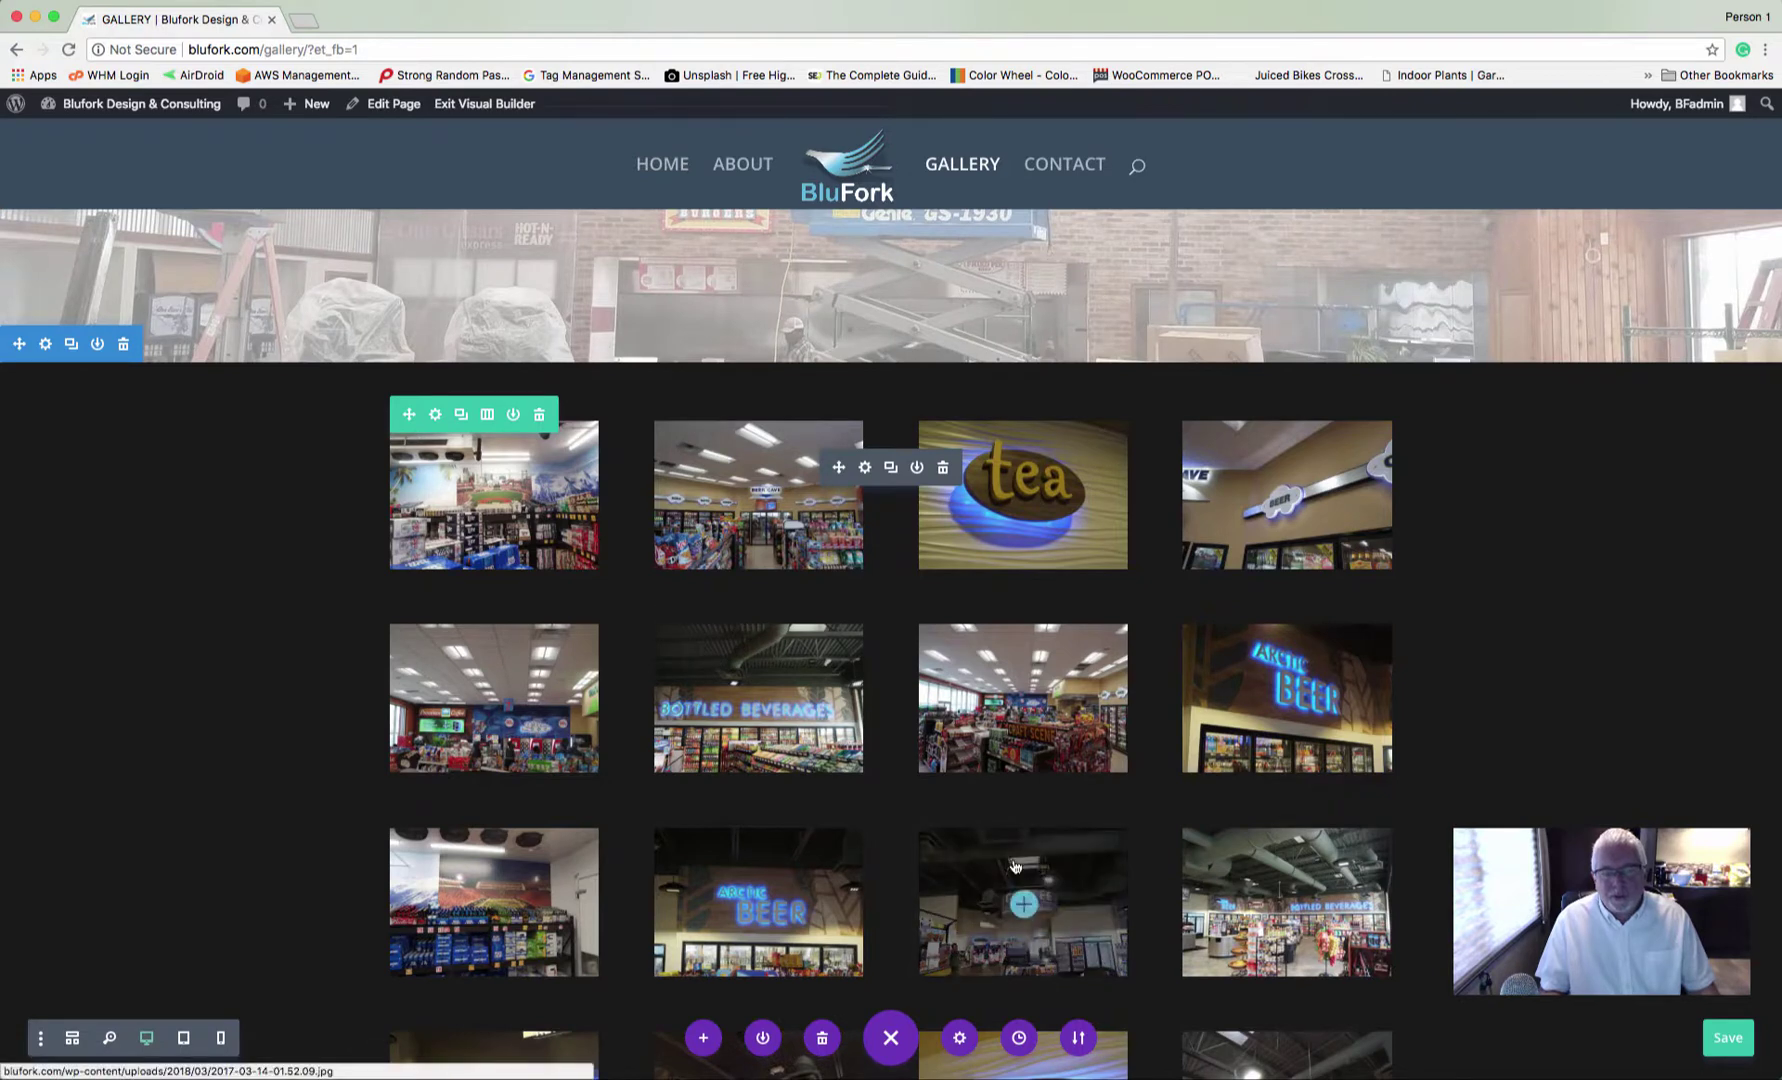
click(1727, 1037)
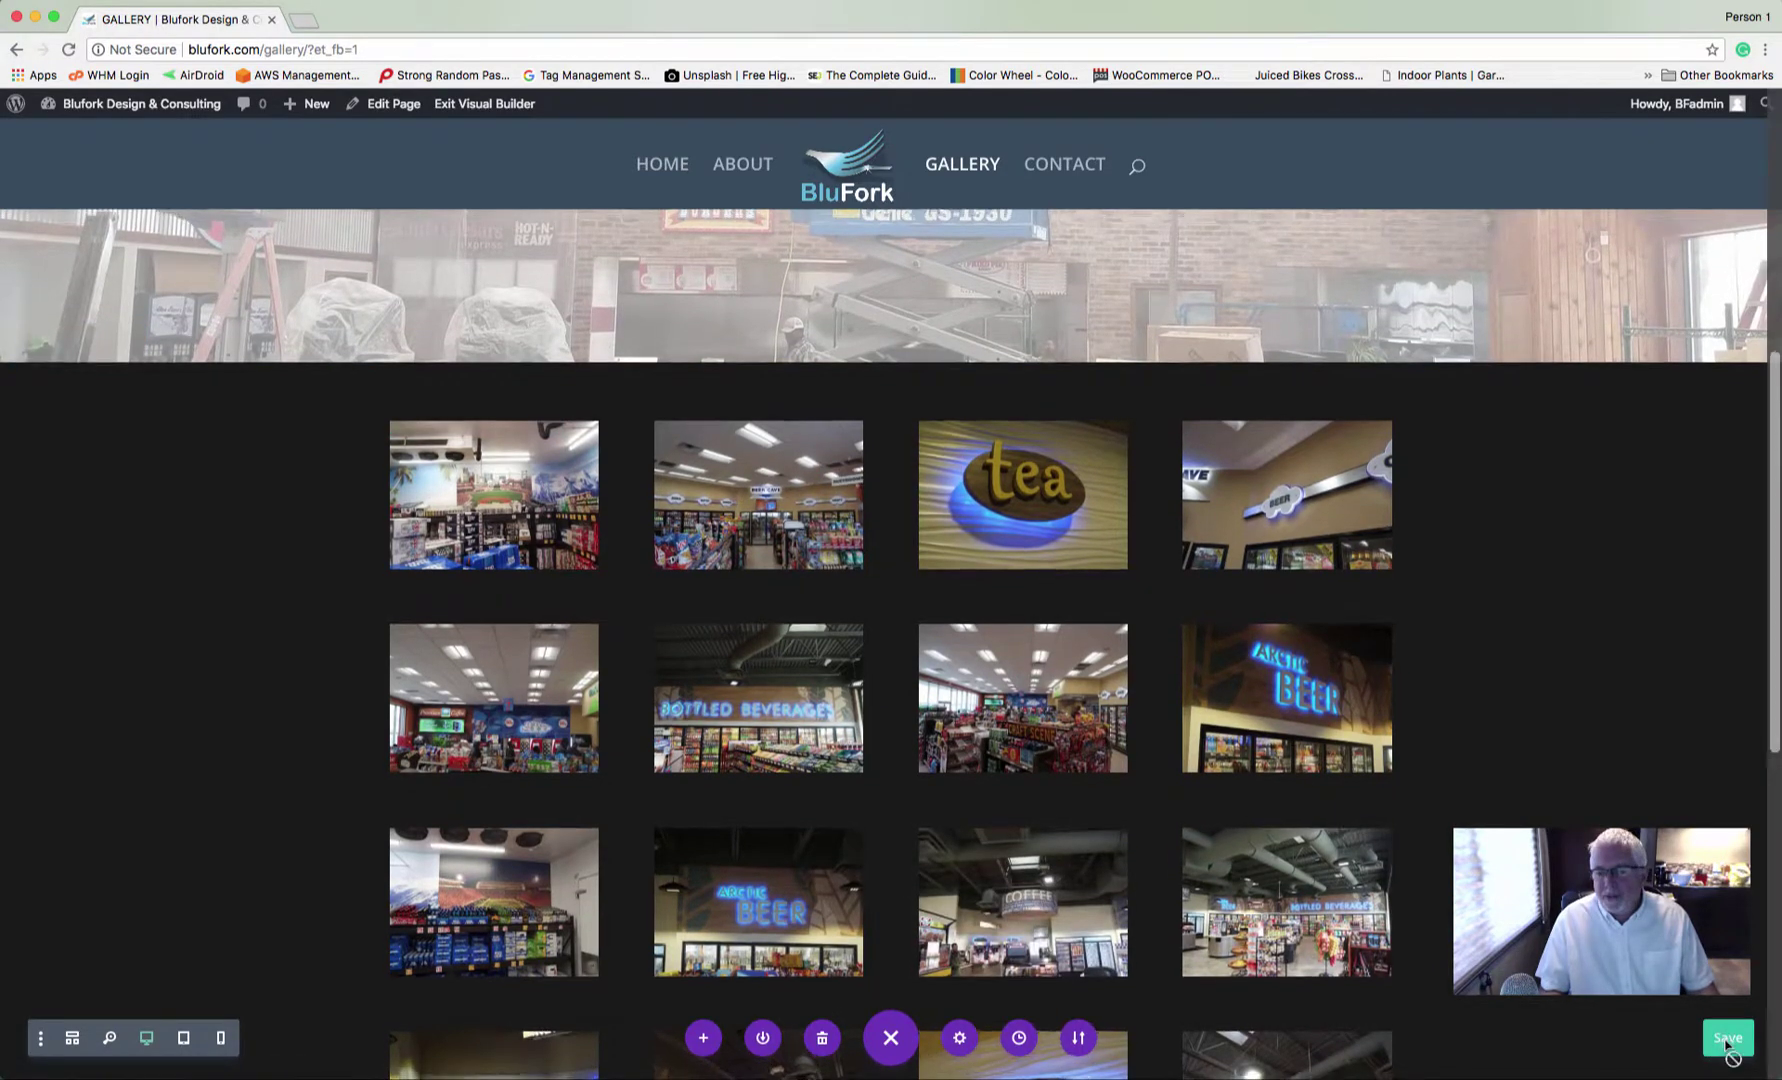
- Look over the whole Gallery page down to its last row to check the images after the kayak image's deletion
scroll(891, 640, down, 5)
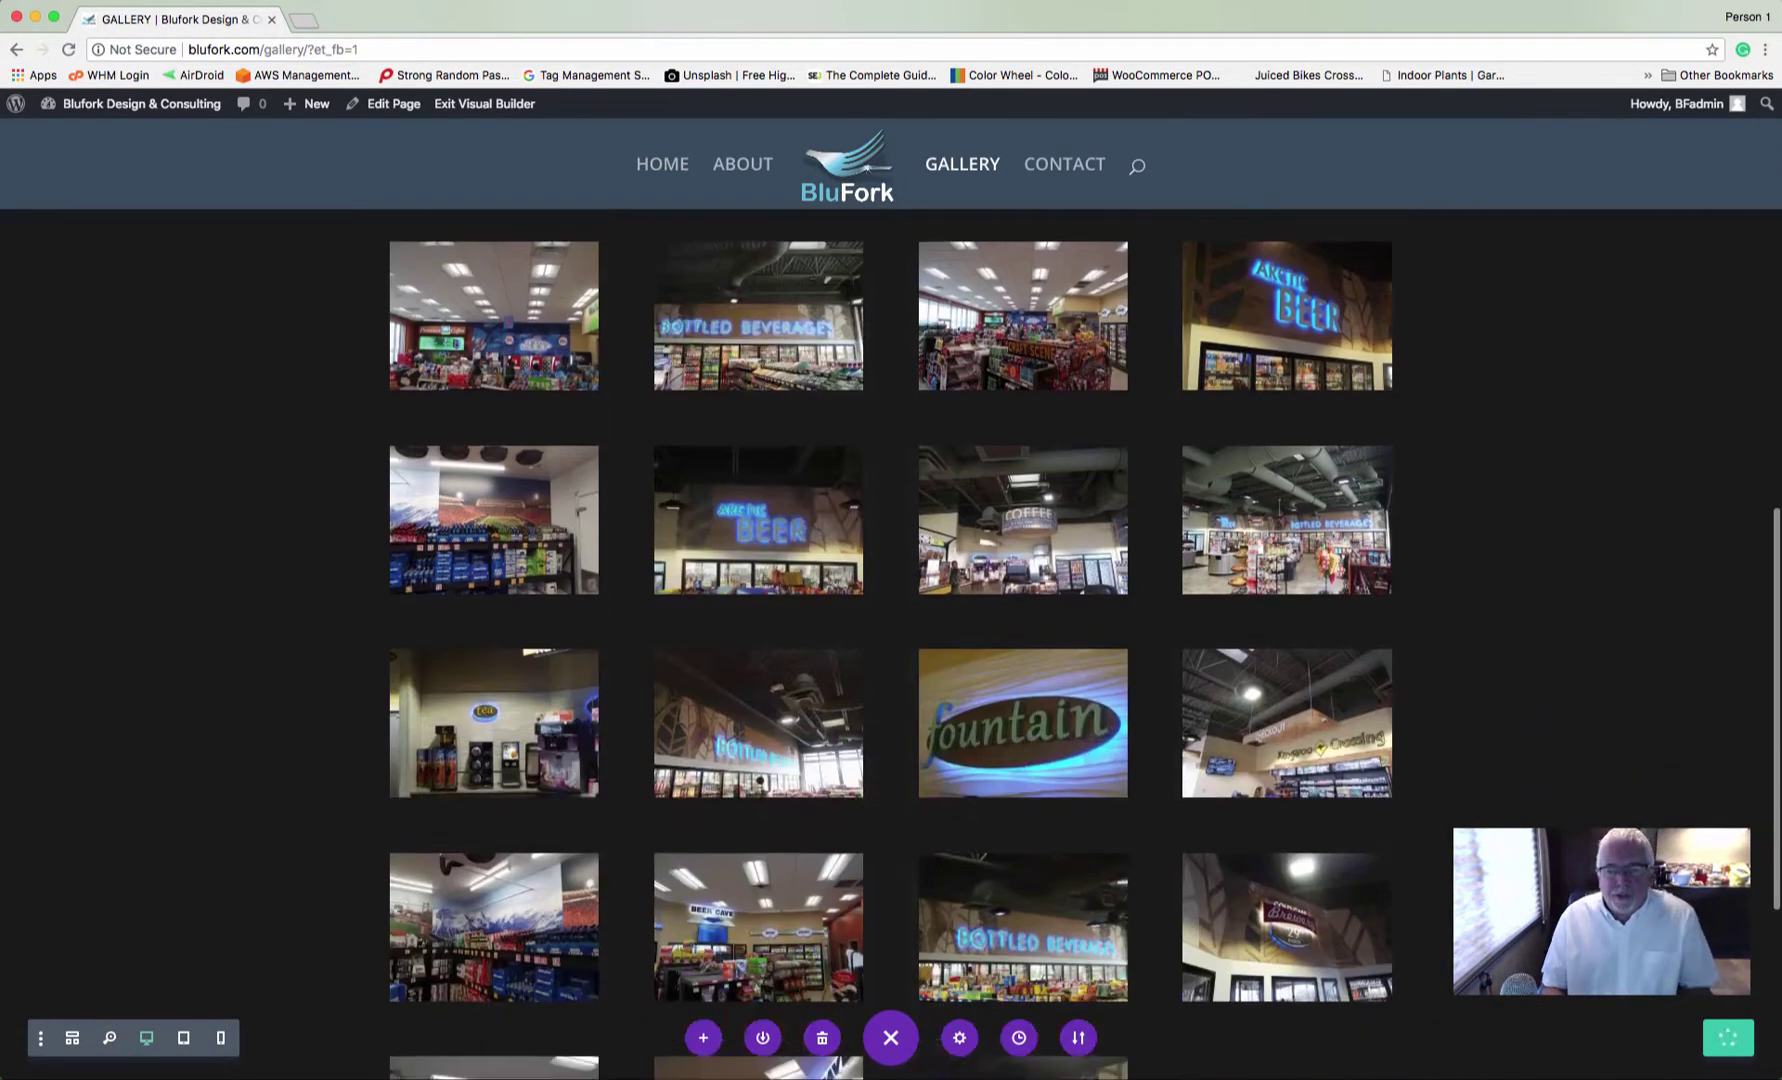
scroll(760, 635, down, 2)
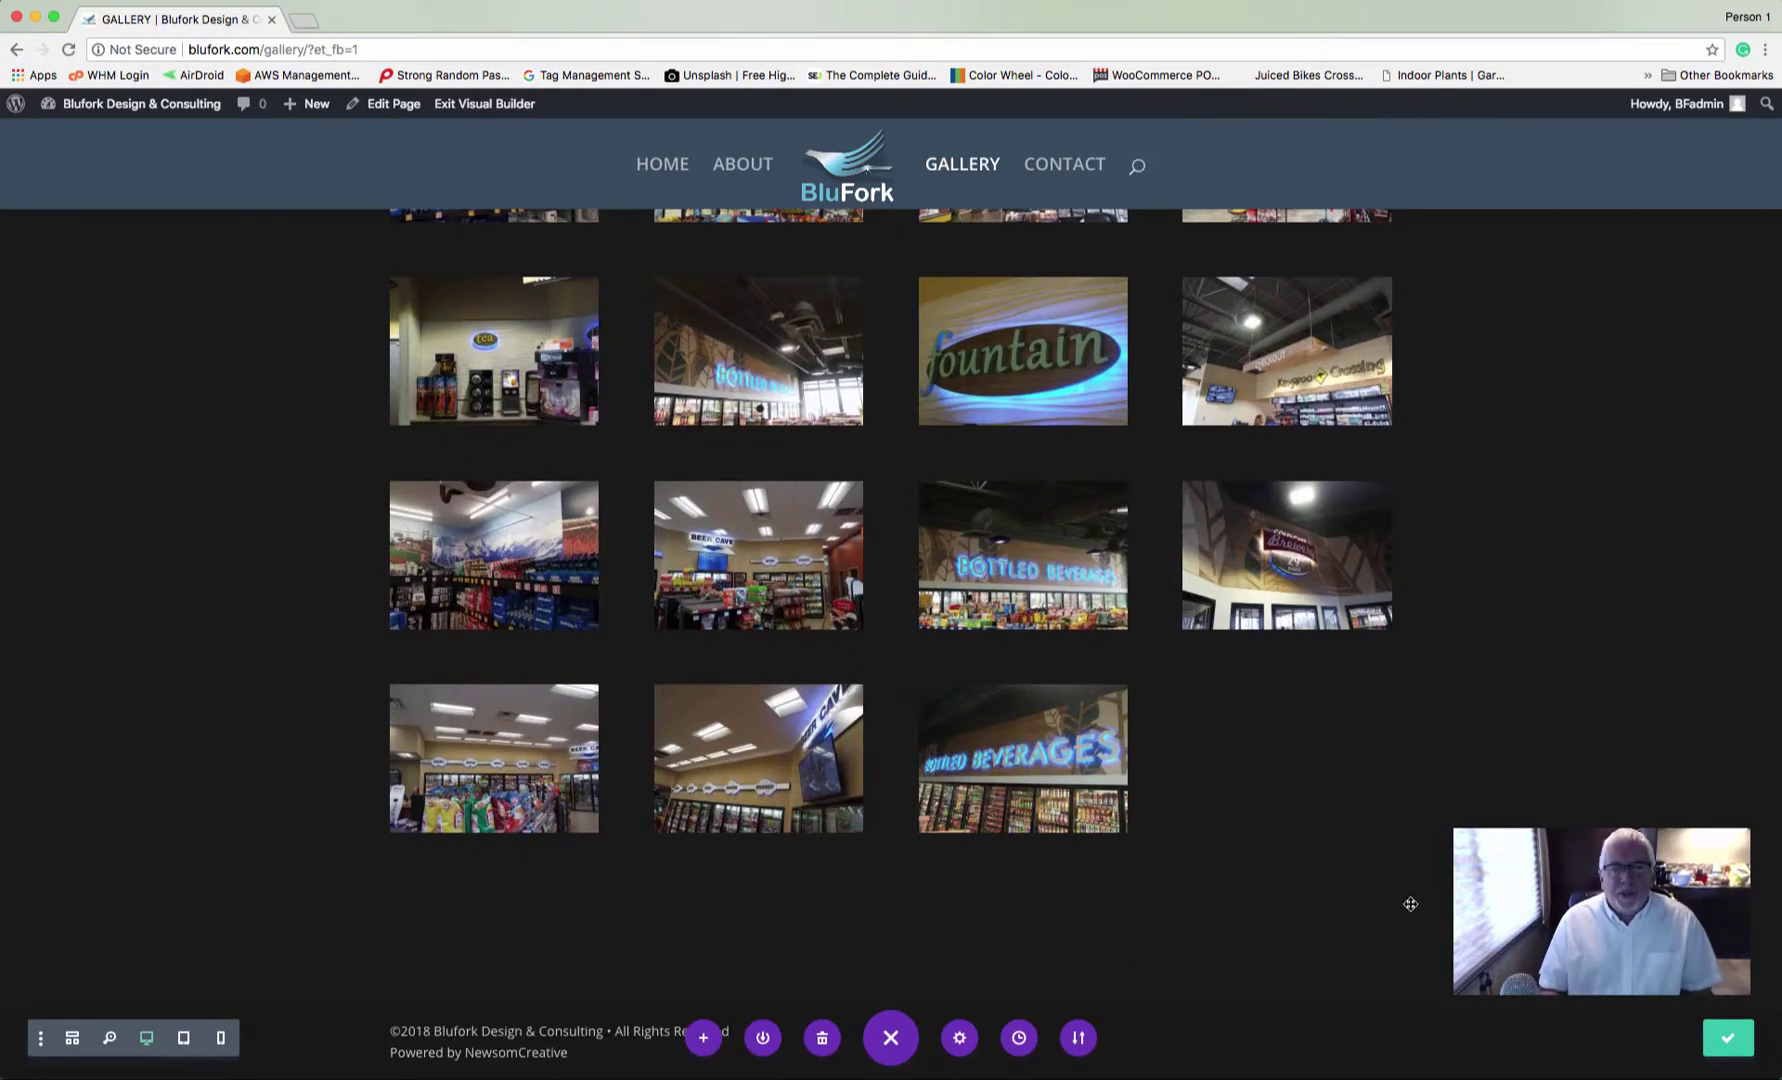
scroll(750, 692, up, 5)
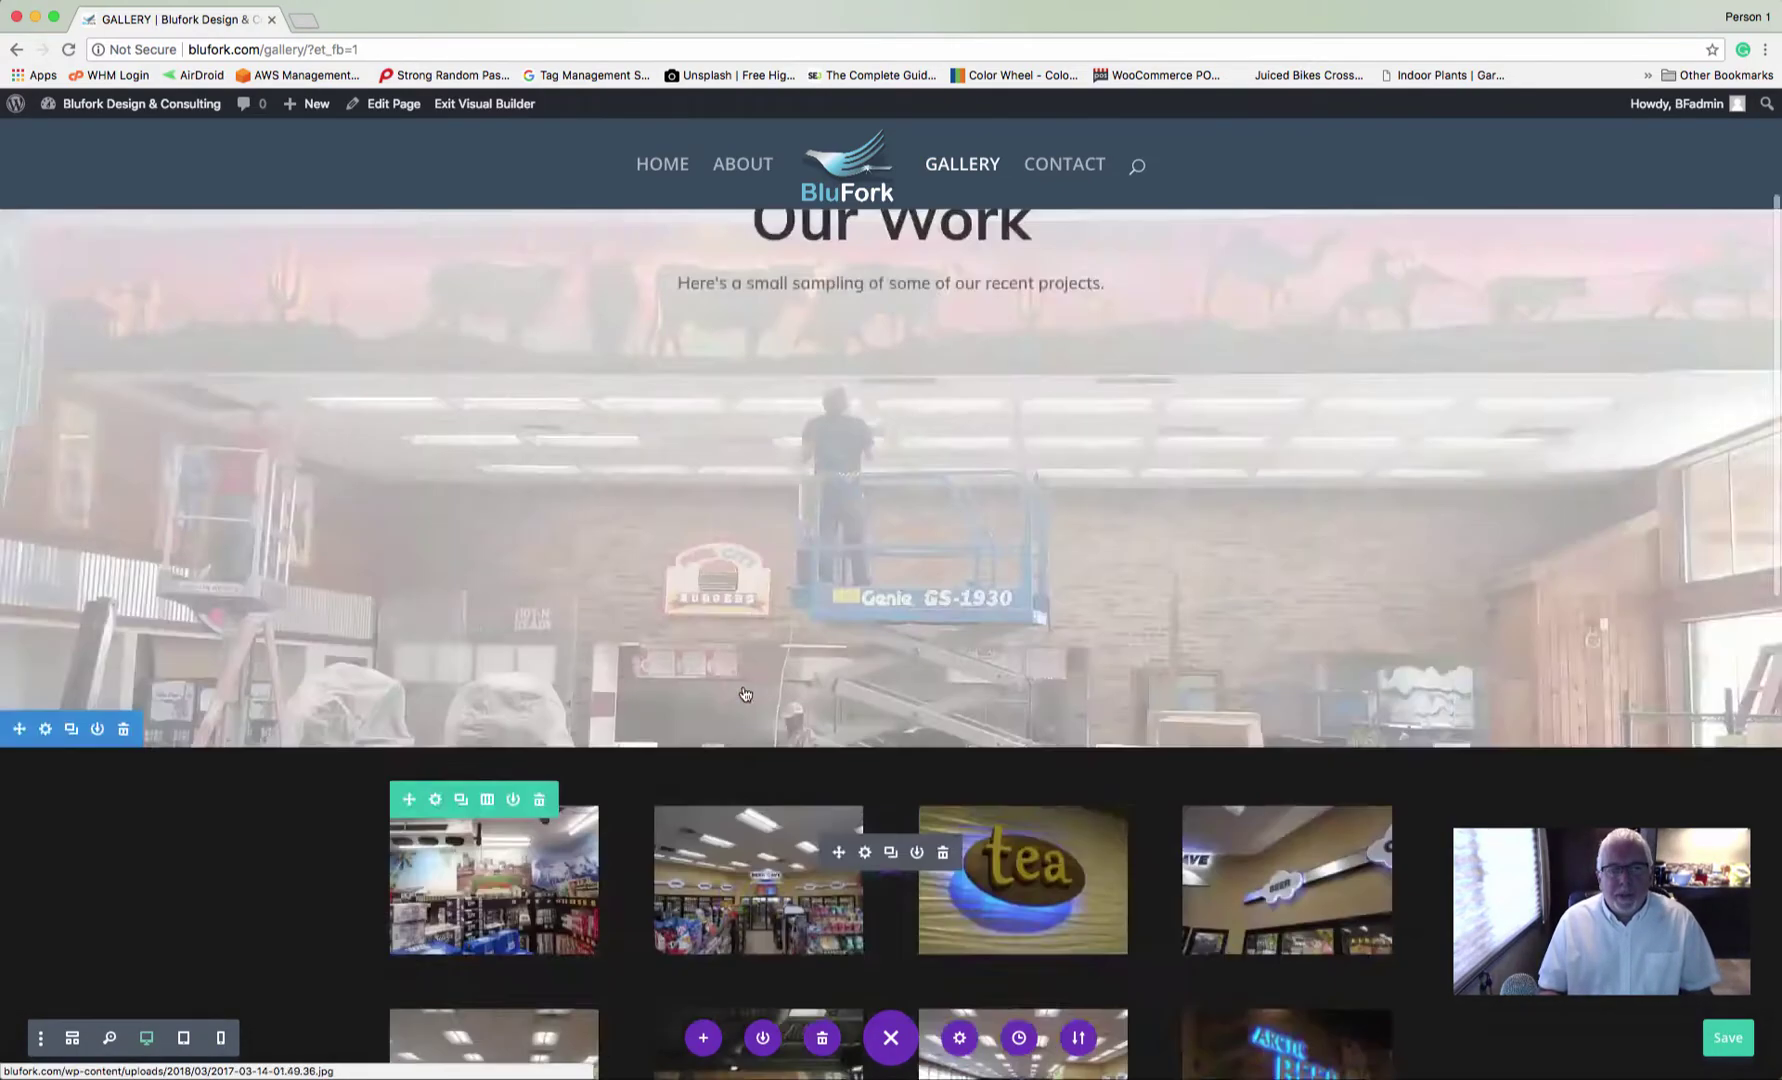
scroll(744, 692, down, 5)
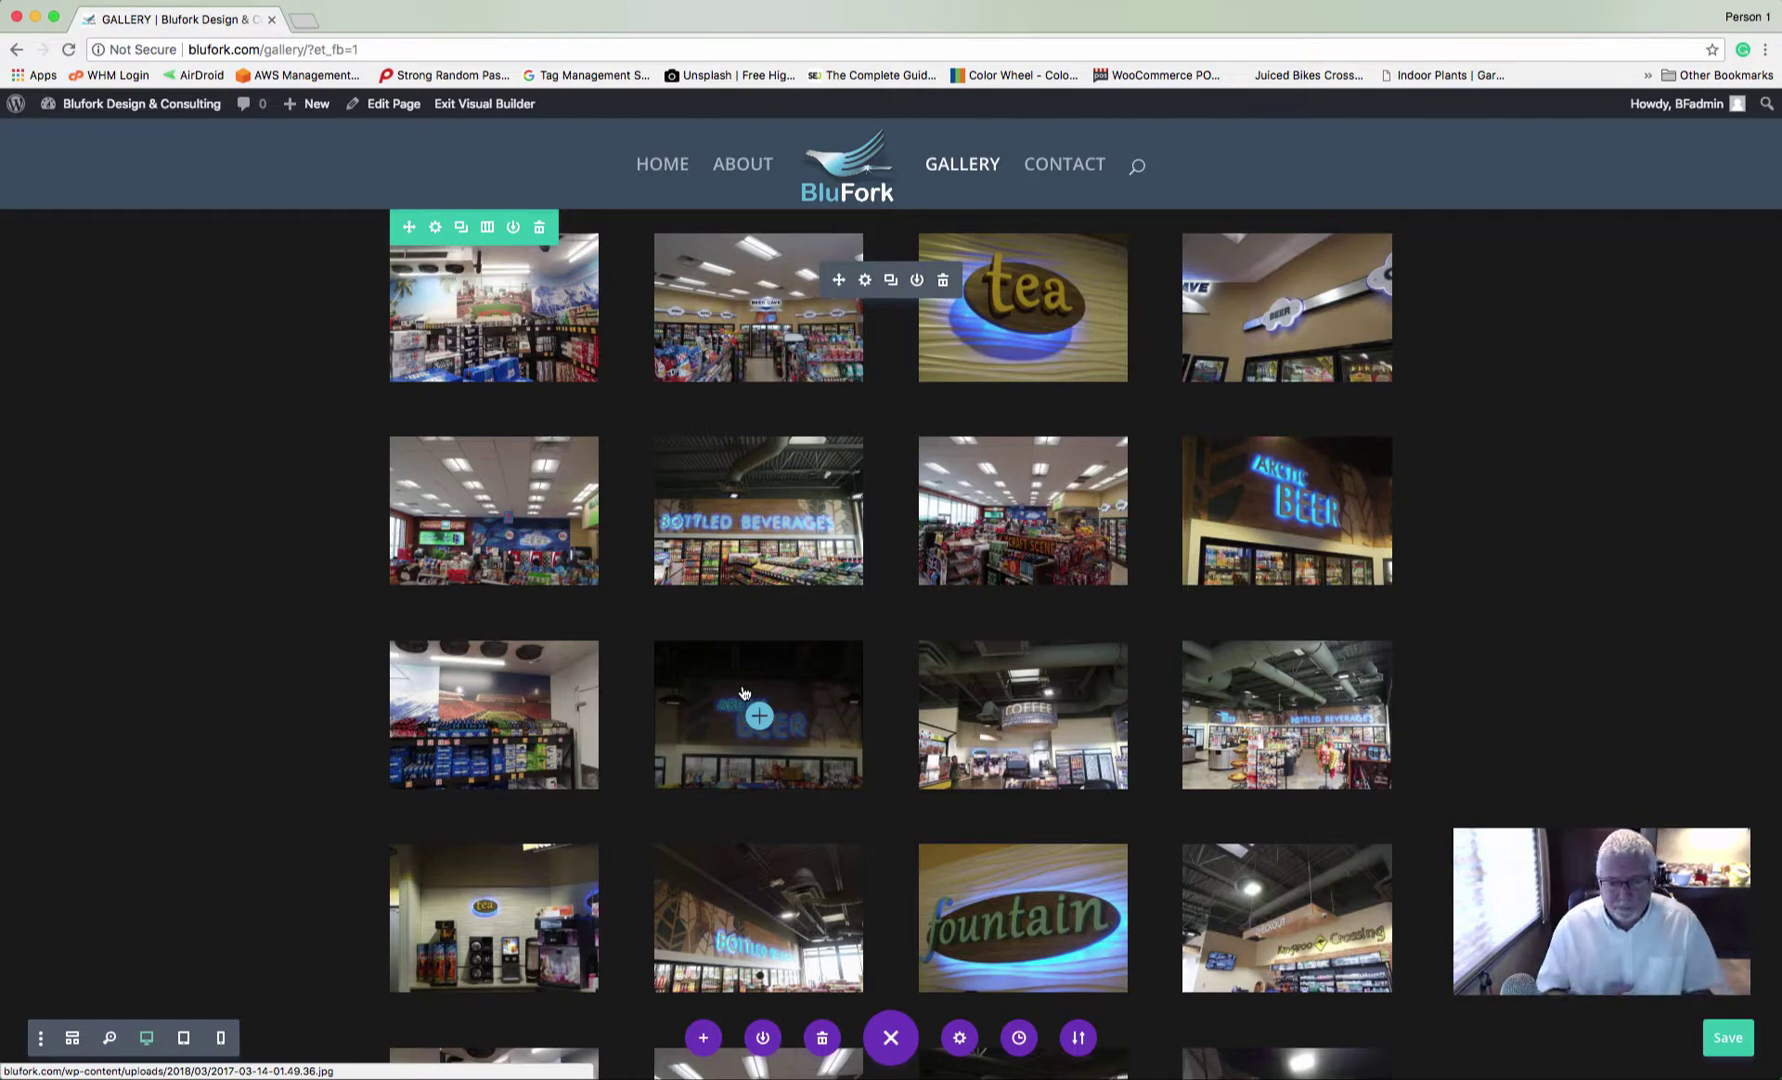
key(super+s)
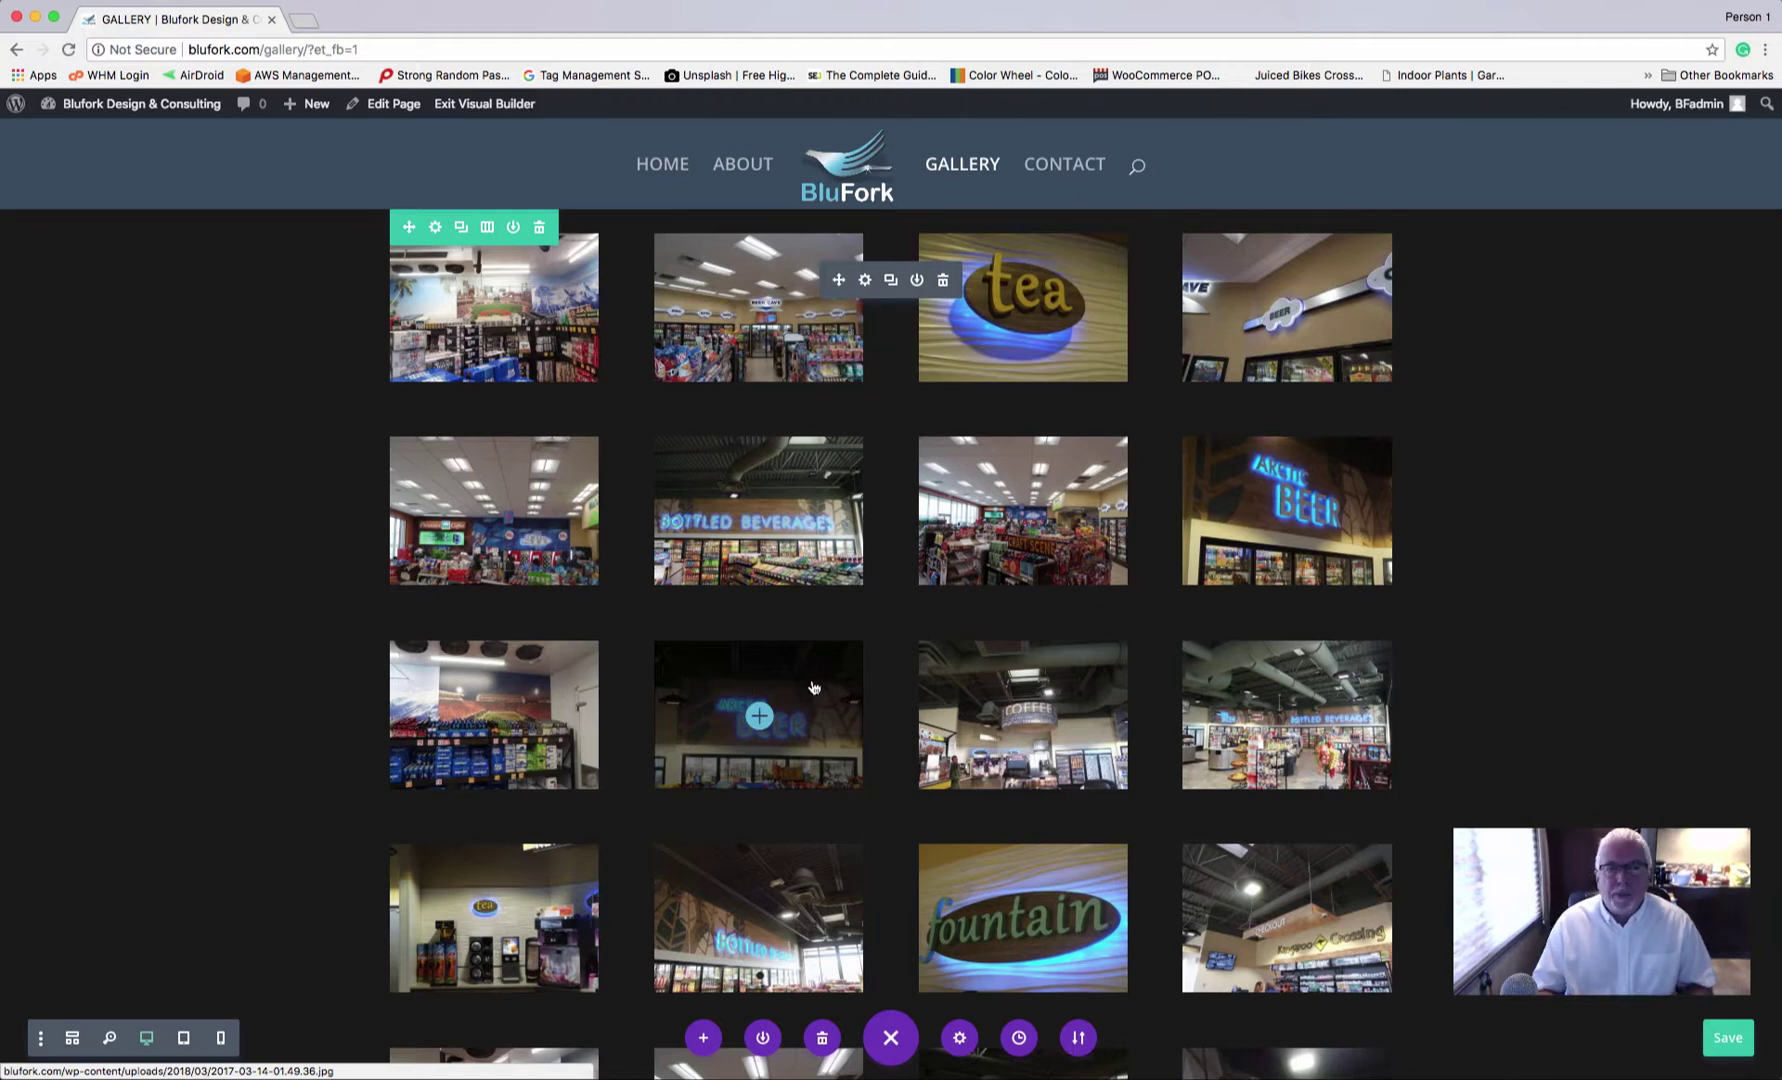
scroll(1158, 690, down, 5)
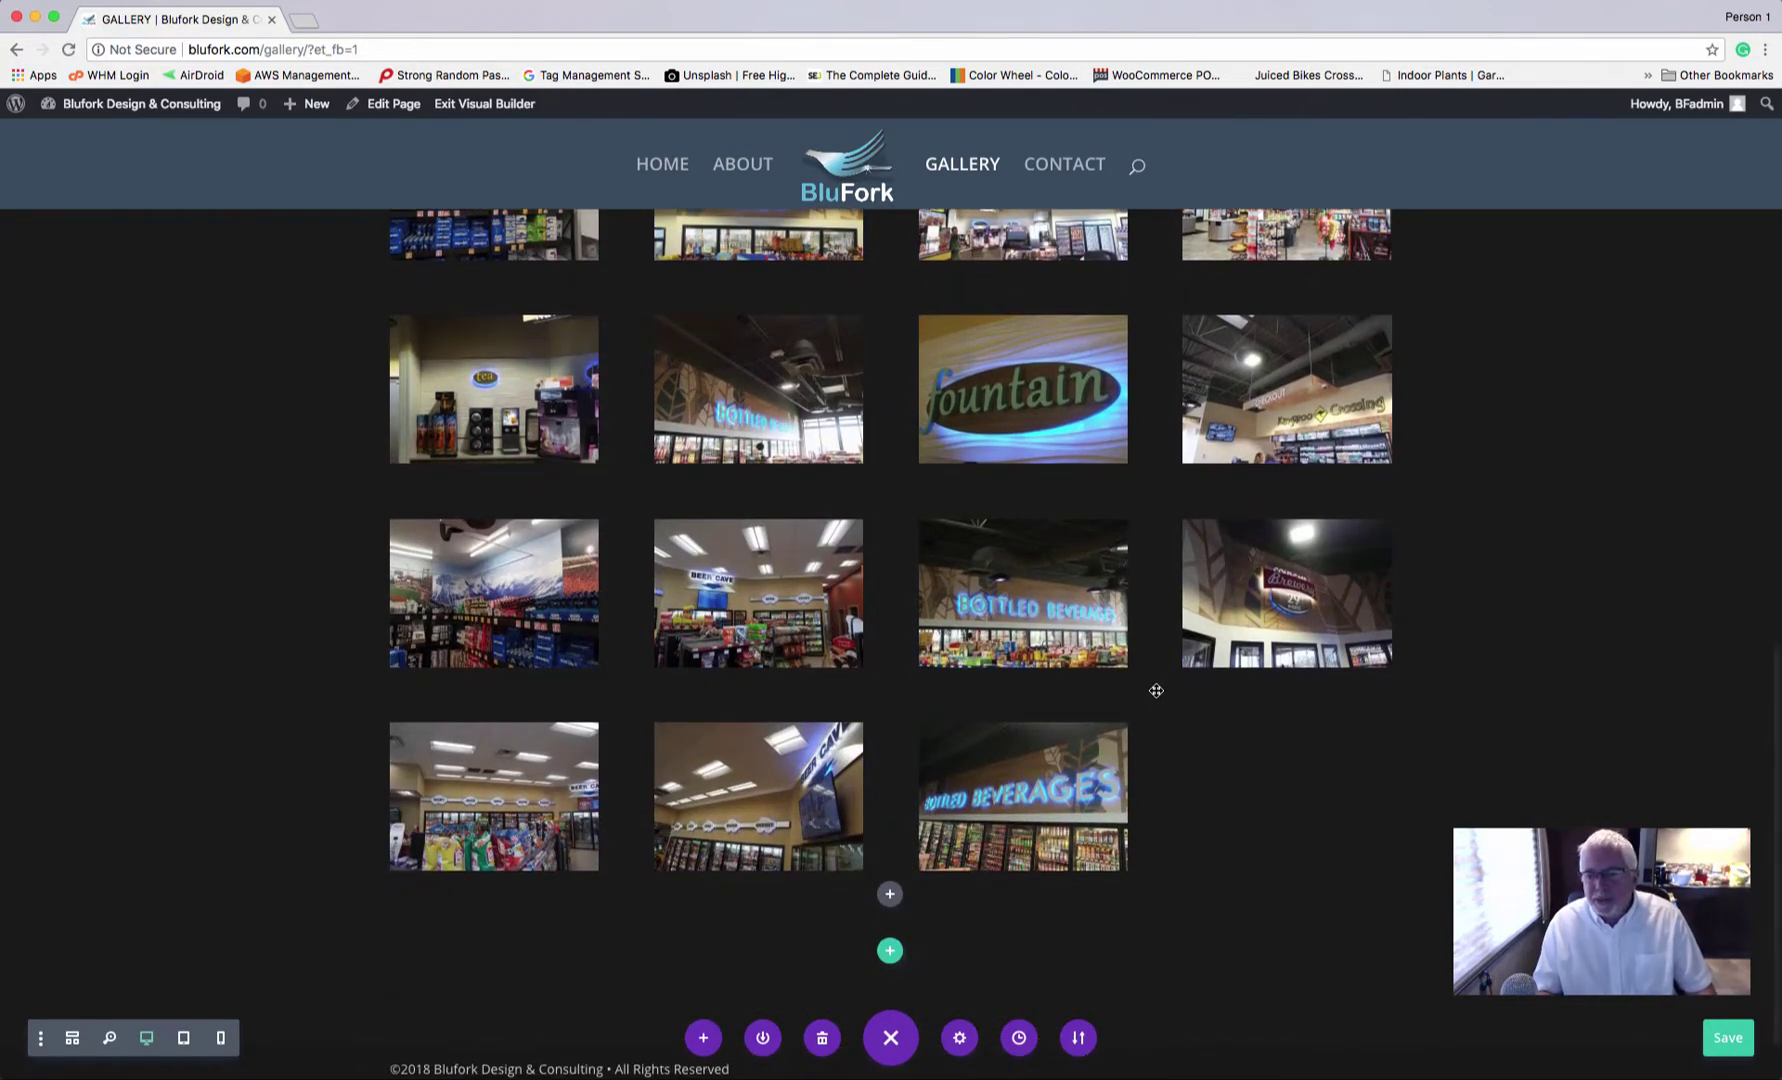
- Log out of the WordPress account from the Gallery page
key(Home)
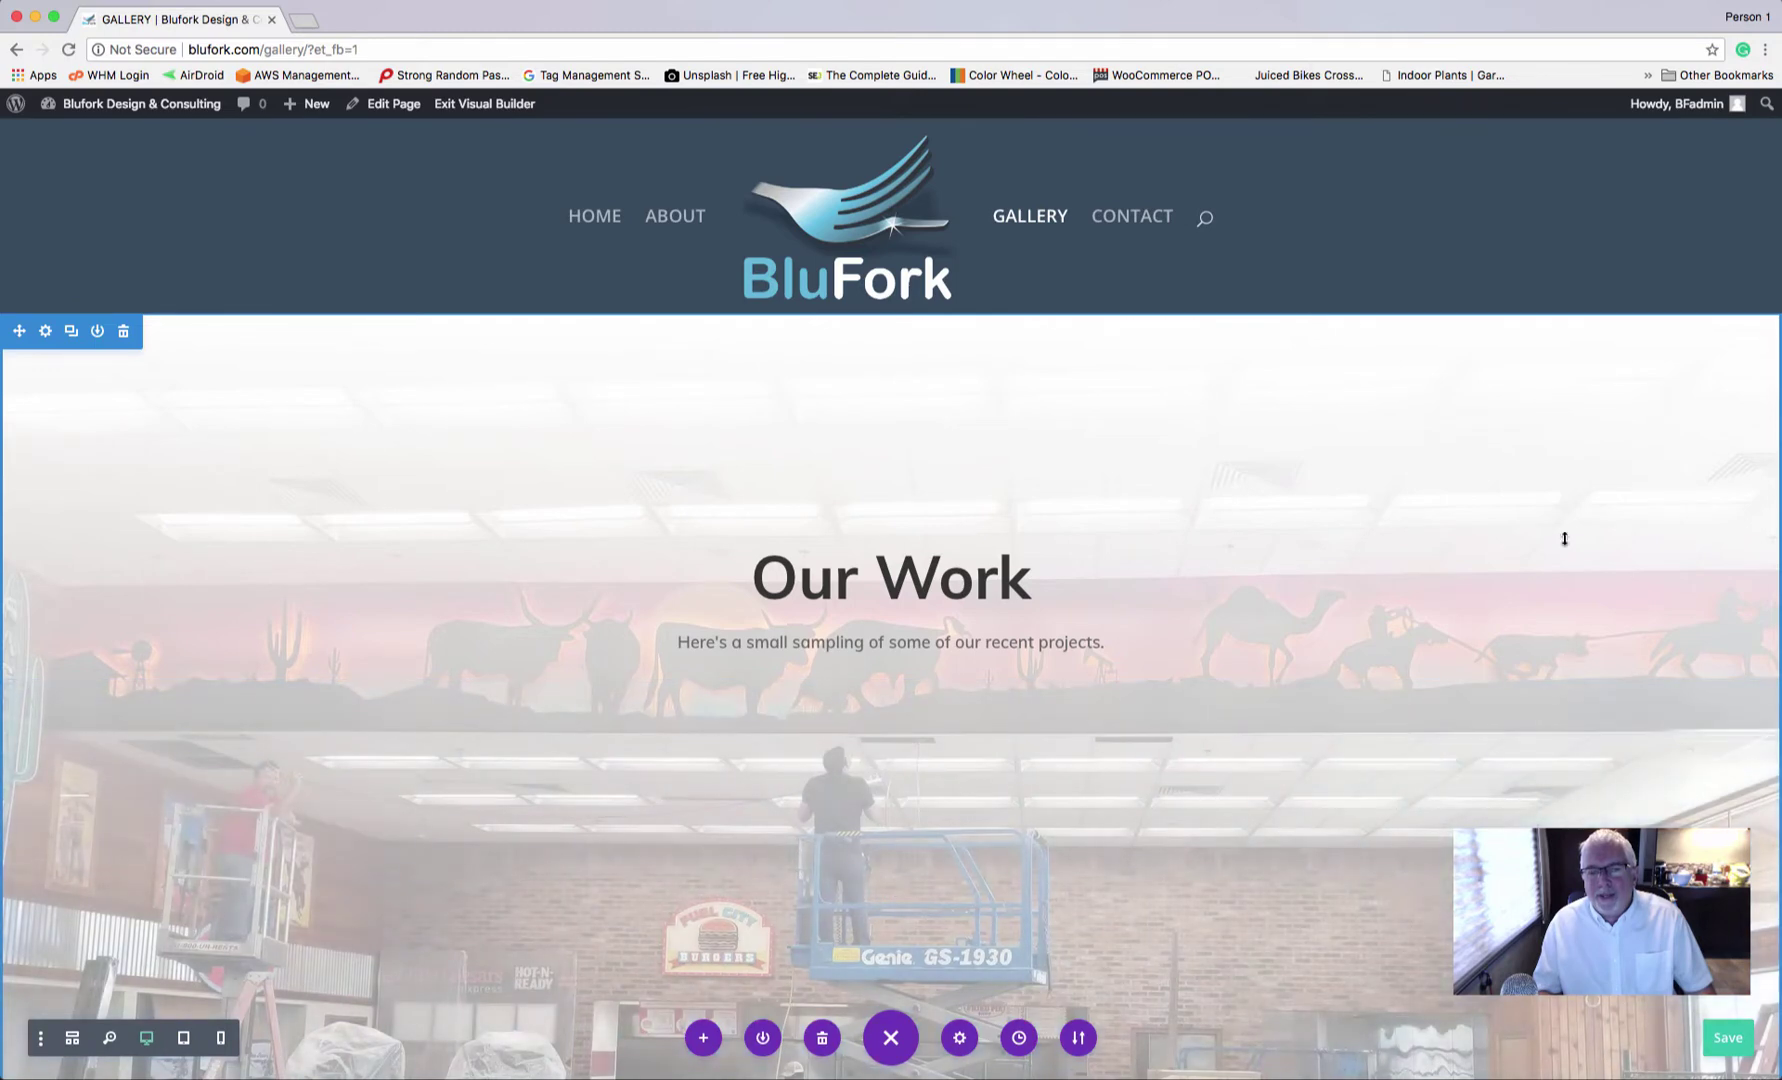
mouse_move(1680, 107)
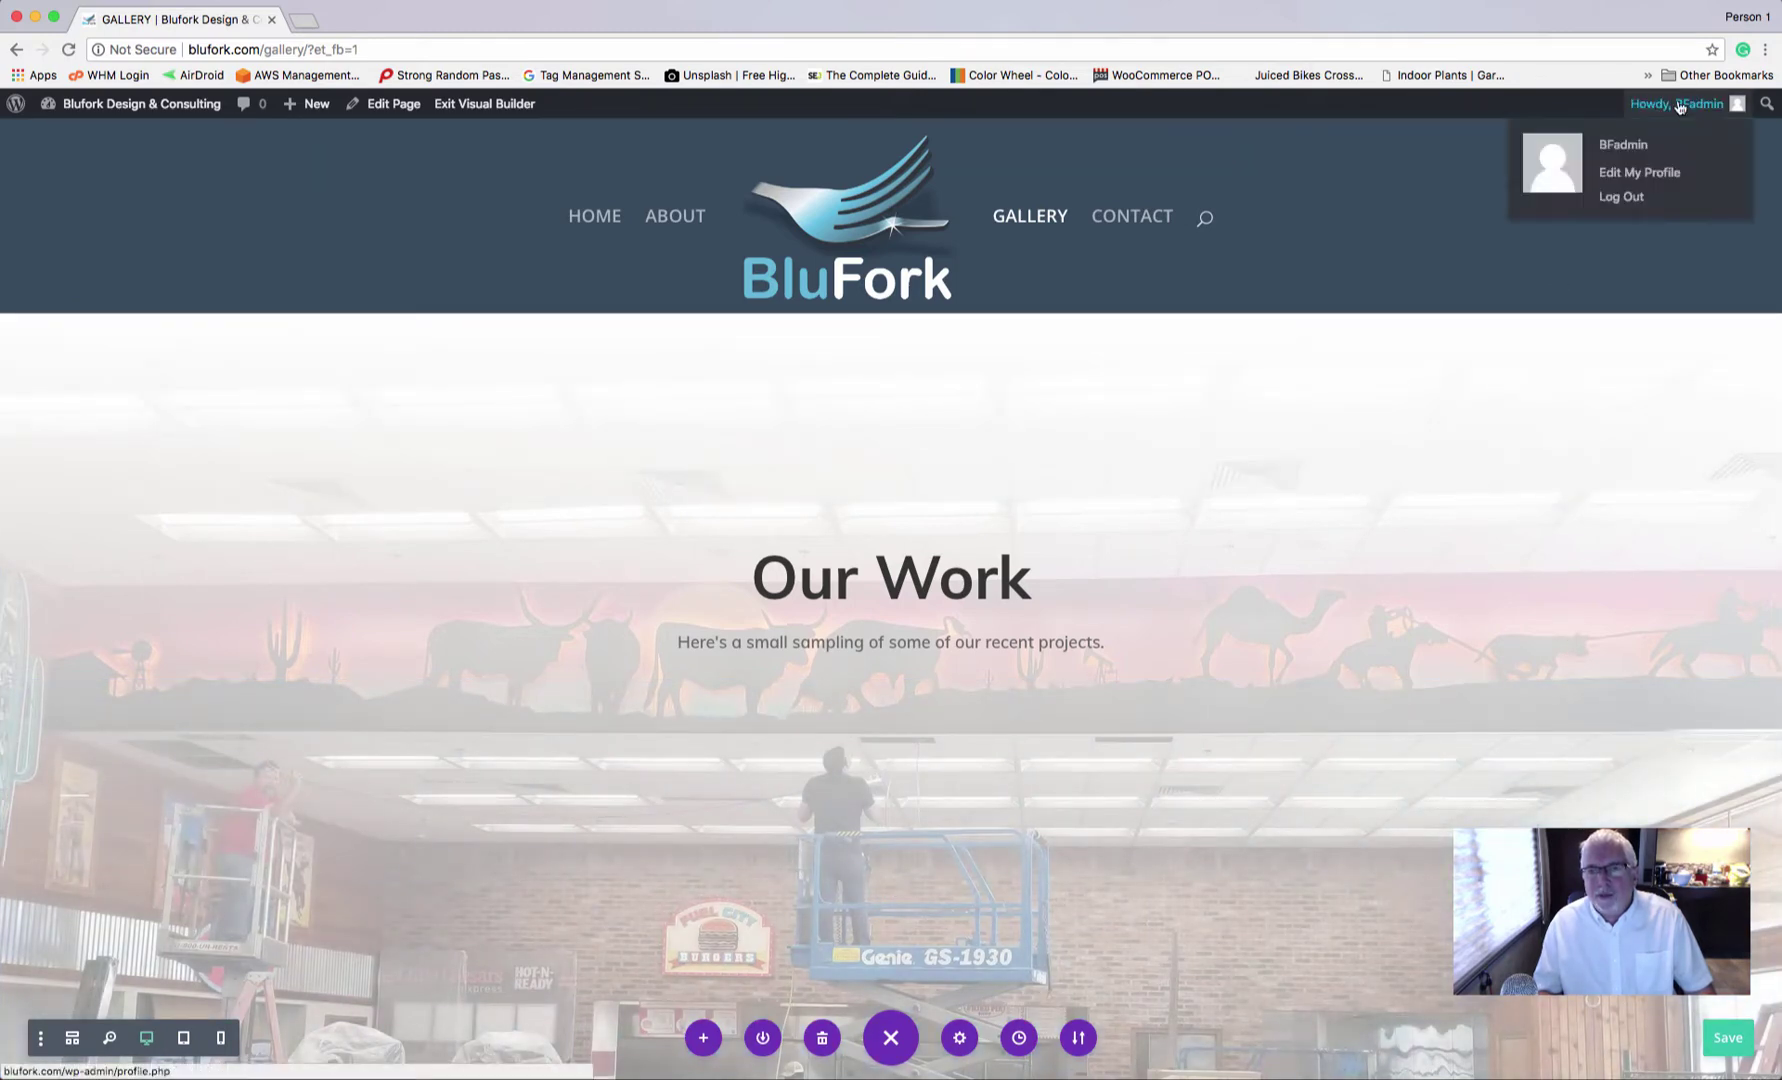
click(1624, 196)
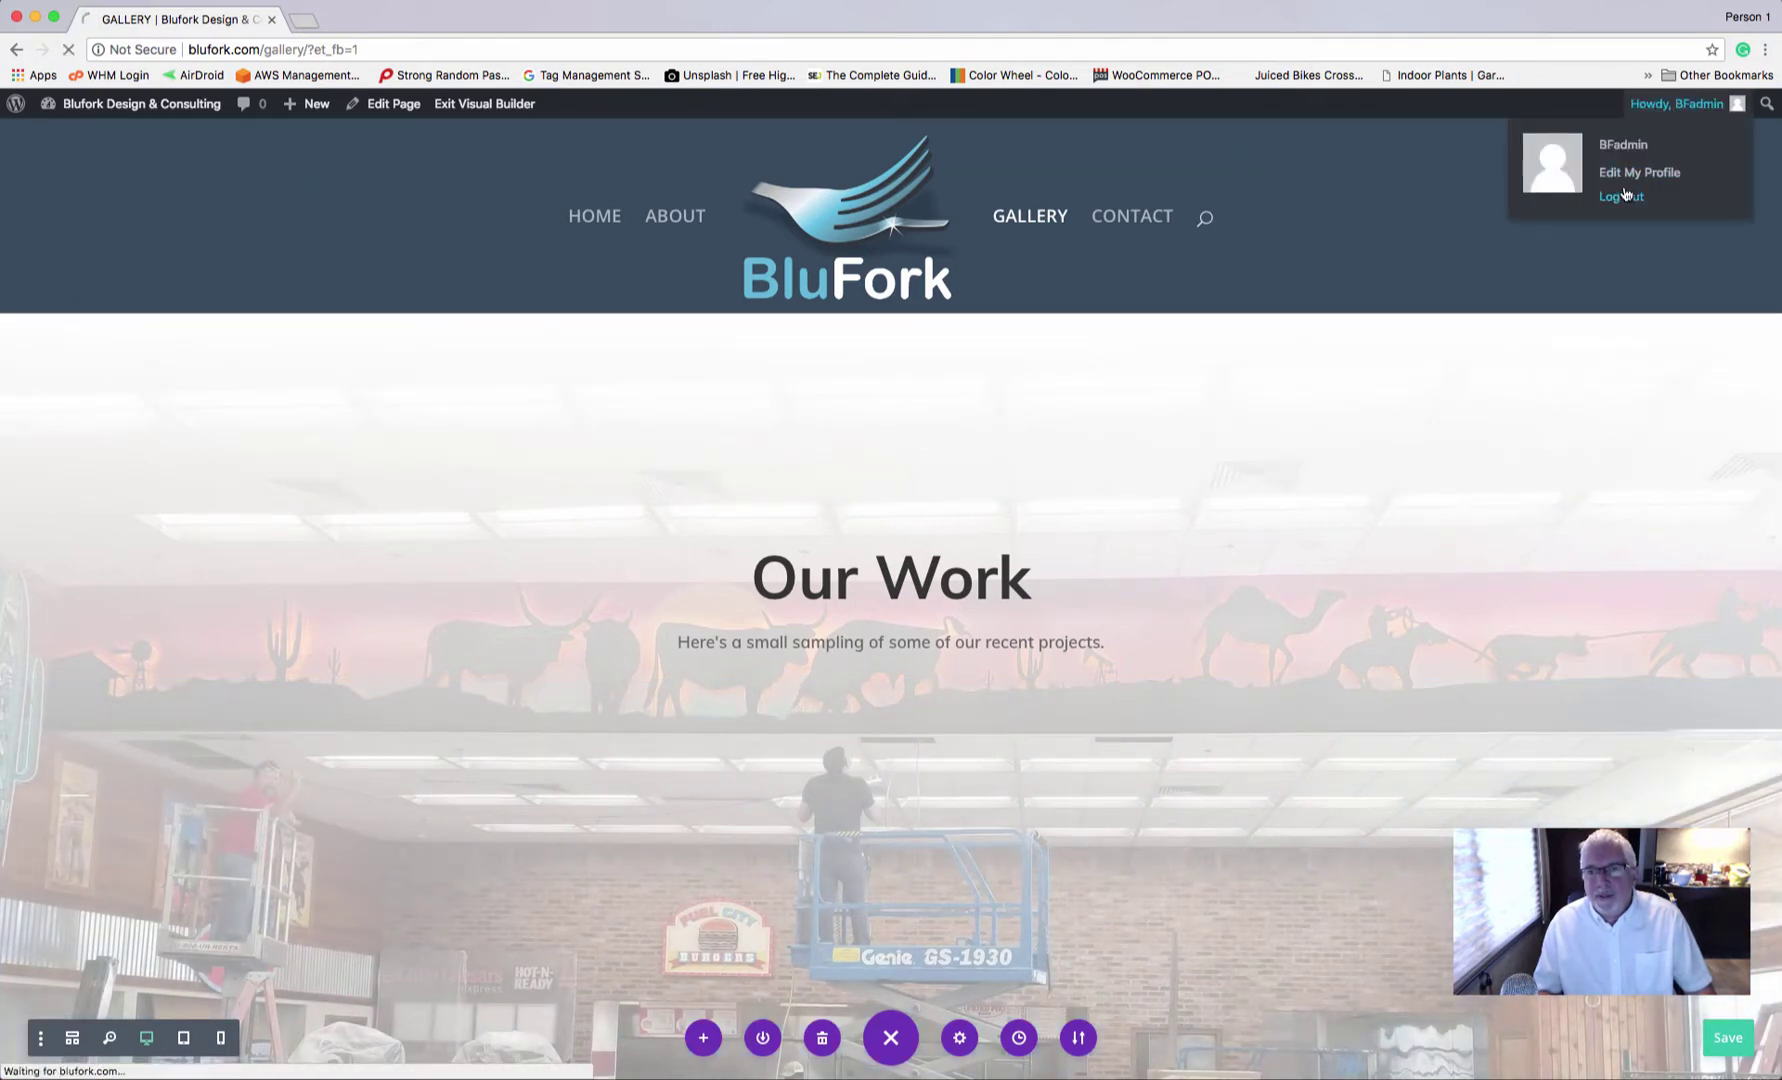